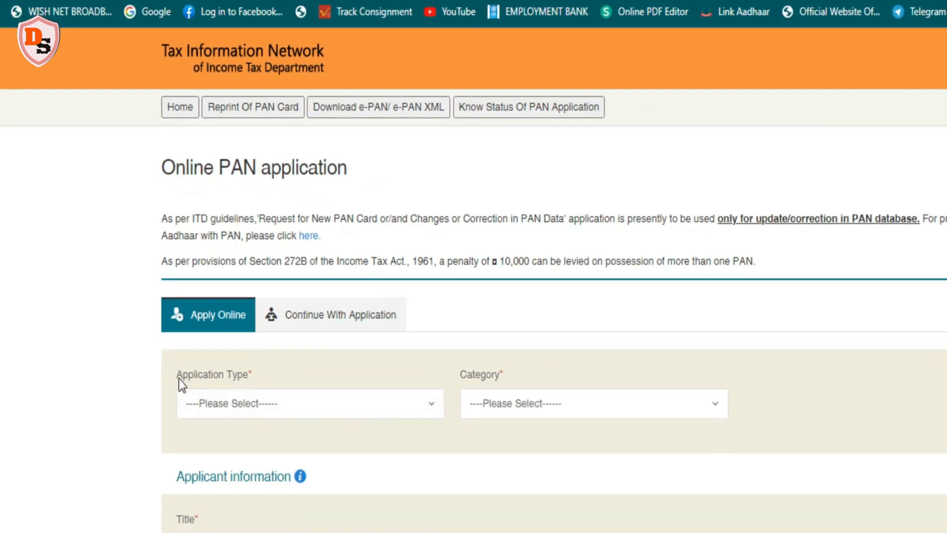
Choose the application type New PAN - Indian Citizen (Form 49A) and the category INDIVIDUAL
click(430, 405)
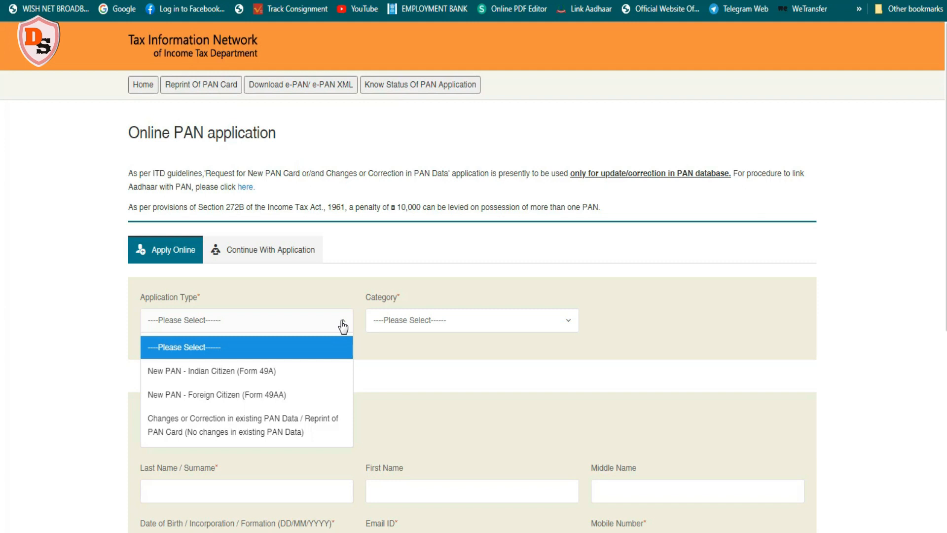
click(227, 376)
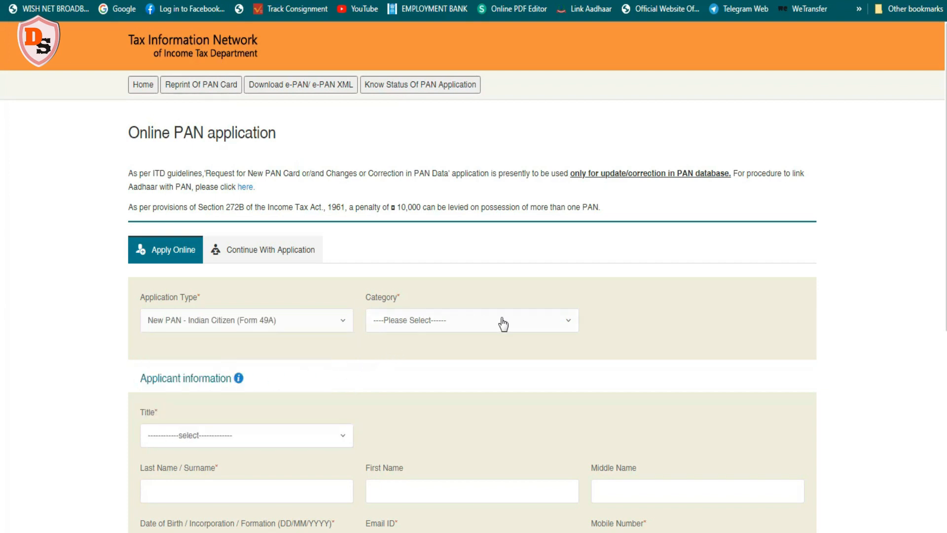
click(566, 321)
click(398, 373)
Set the title to Shri and fill in the applicant's surname, first name and middle name
click(343, 438)
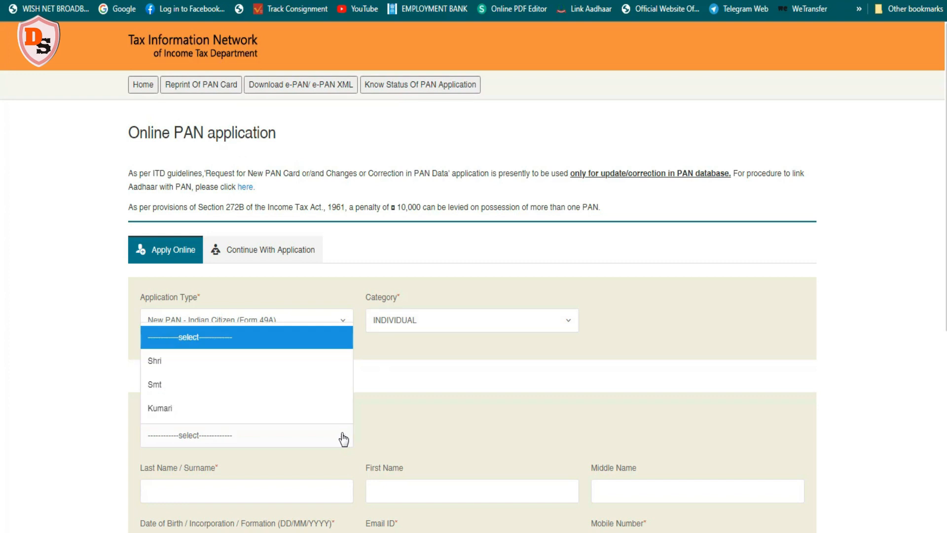
click(179, 362)
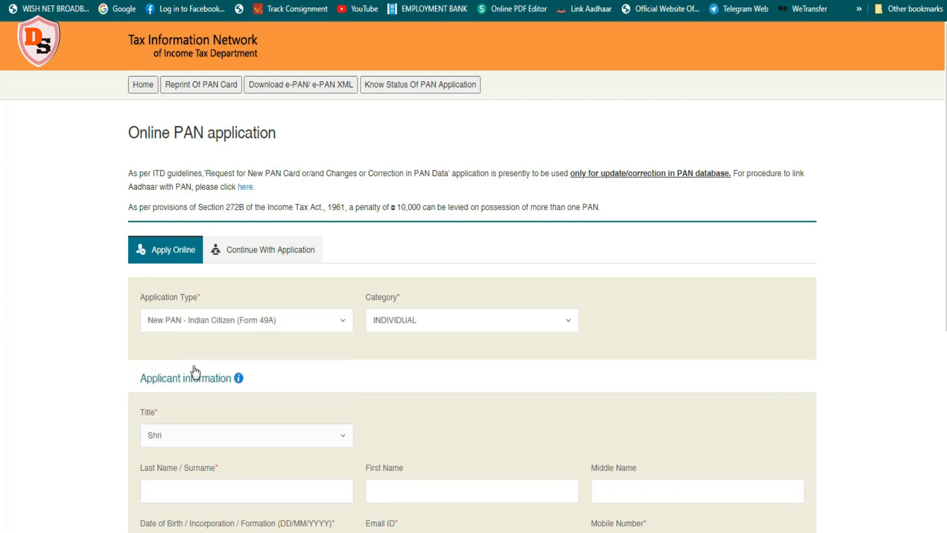
click(162, 492)
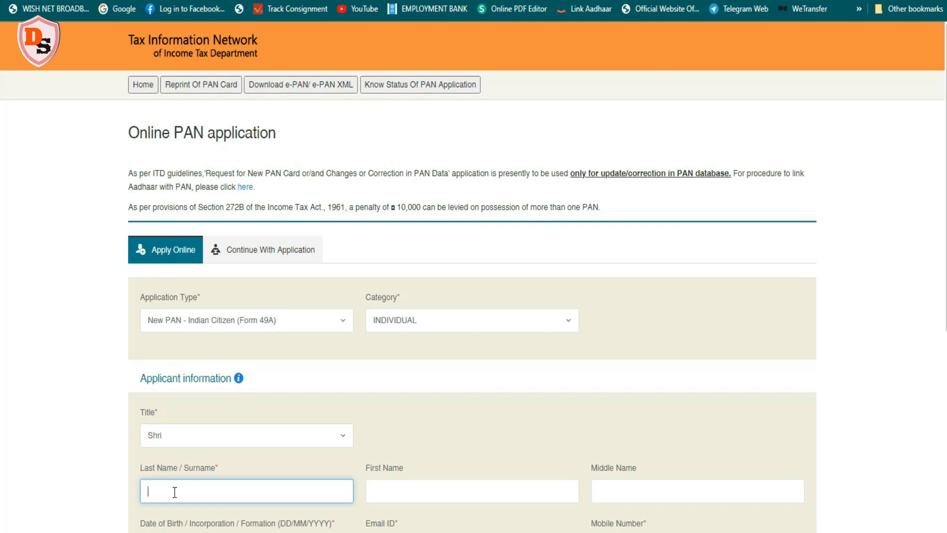
text(...)
click(392, 493)
text(...)
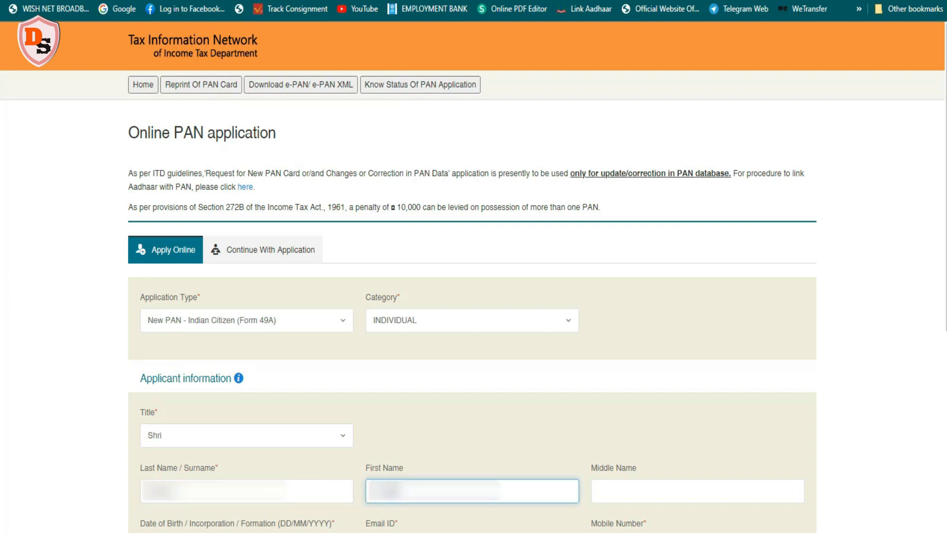
click(609, 493)
text(...)
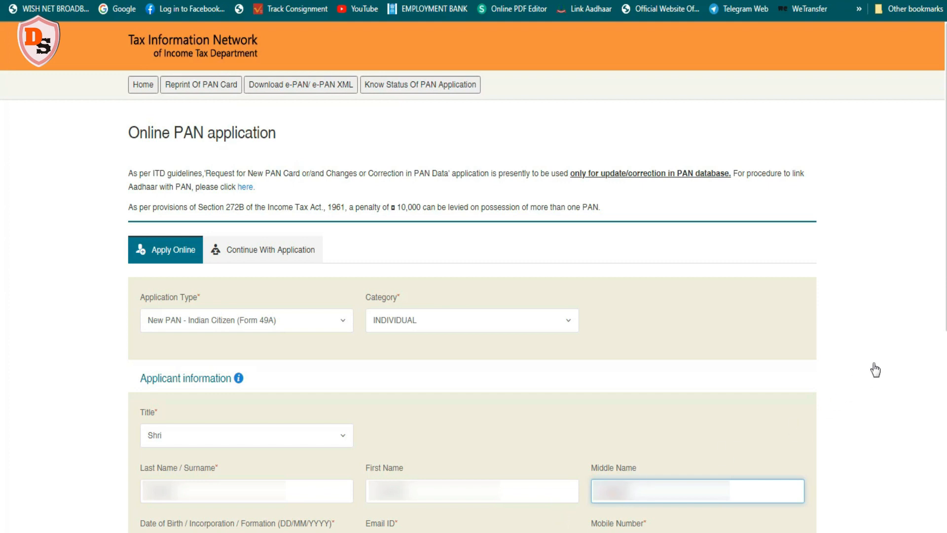
Pick the applicant's date of birth from the calendar
scroll(942, 330, down, 5)
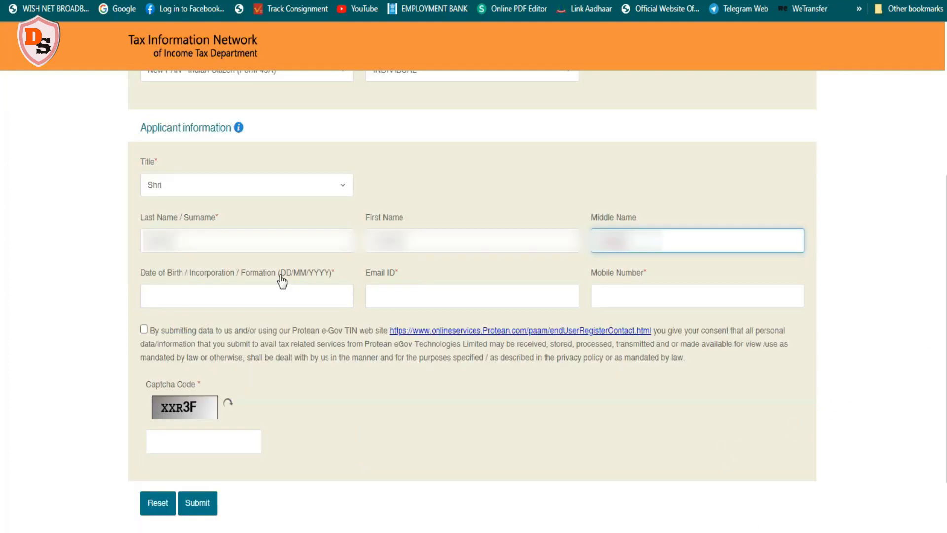
click(198, 297)
click(256, 345)
click(253, 157)
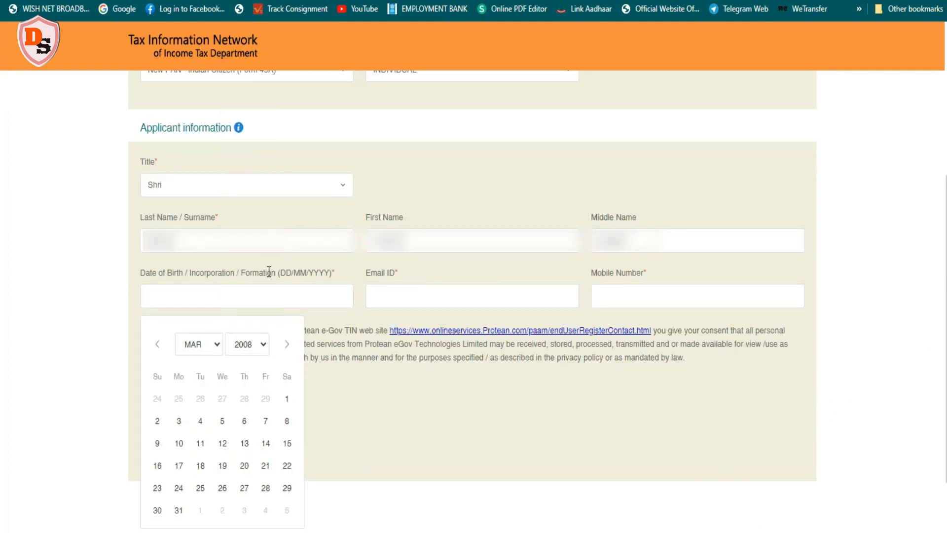
click(215, 347)
click(201, 362)
click(200, 399)
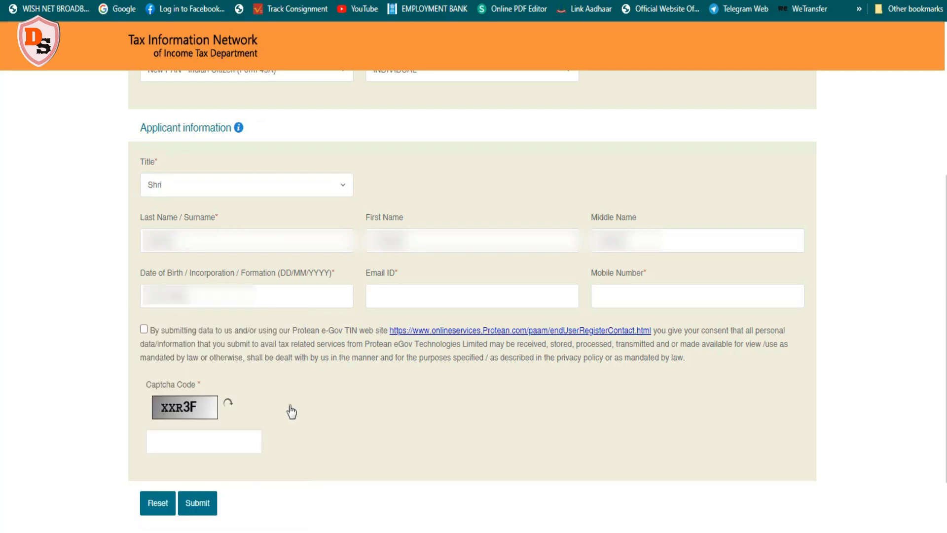
Fill in the applicant's e-mail address and mobile number
click(420, 298)
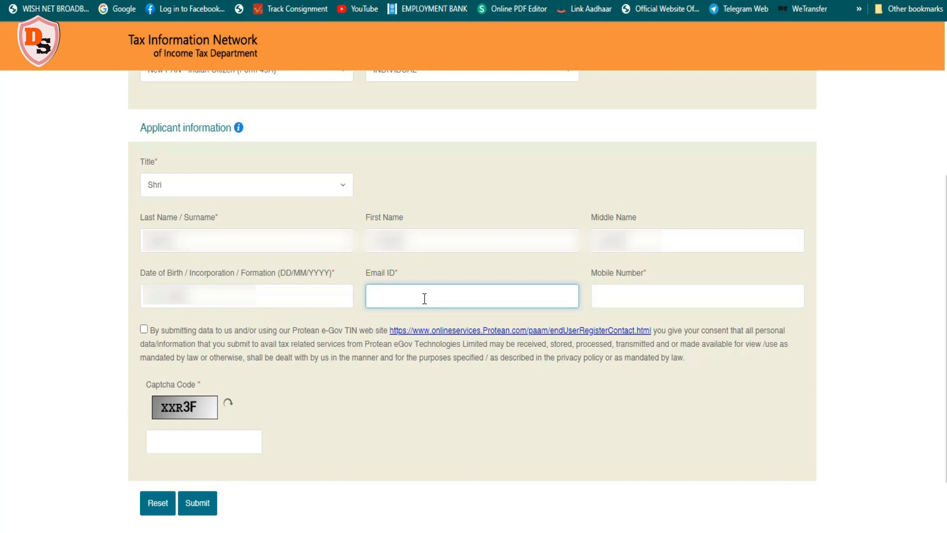
text(...)
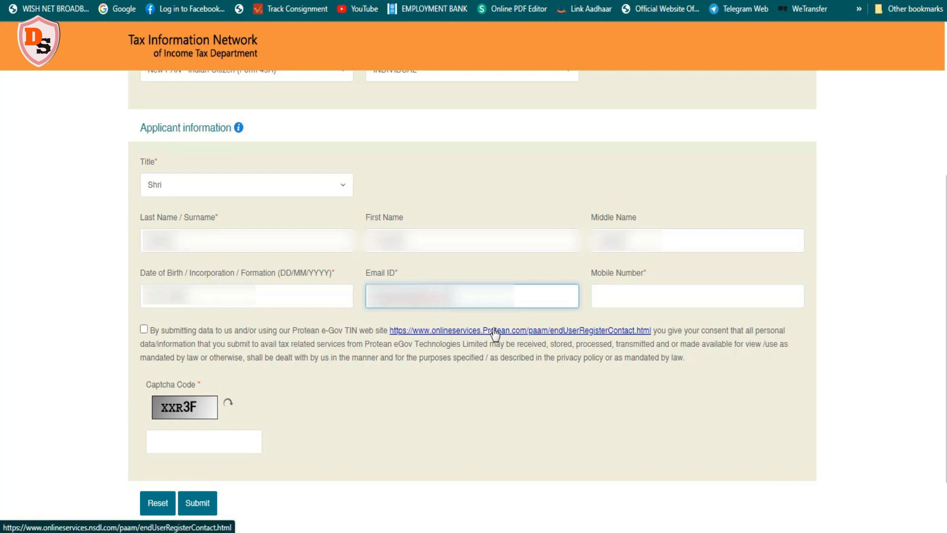
text(...)
click(610, 298)
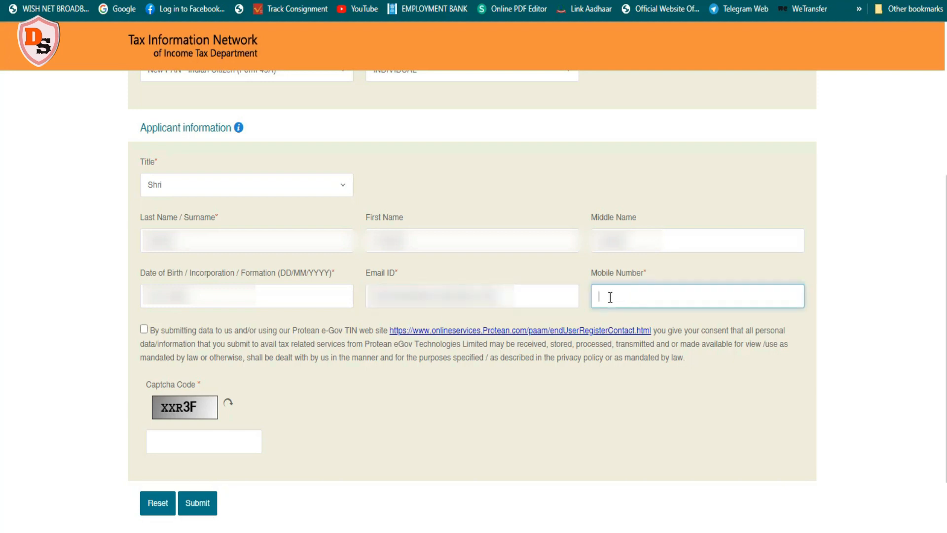
text(...)
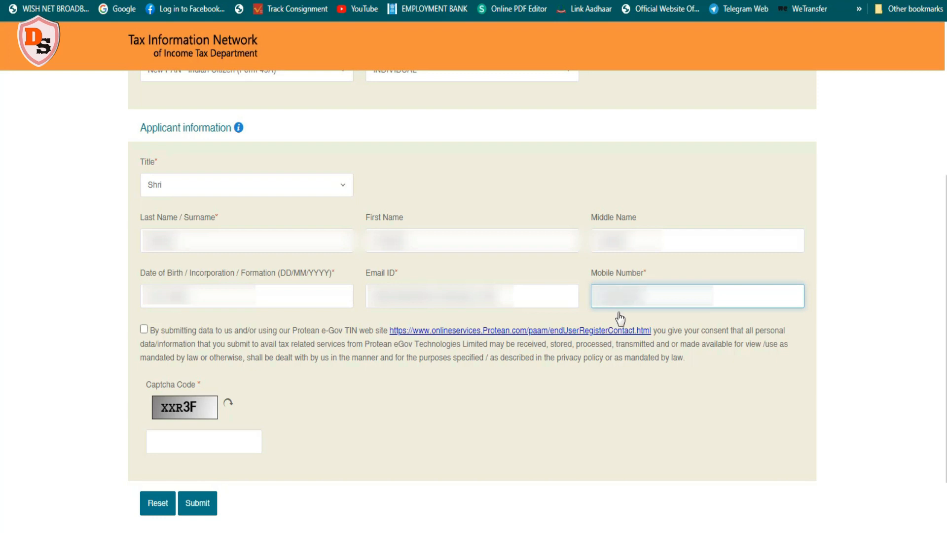
Tick the consent declaration, enter the displayed captcha code and submit the request
click(143, 330)
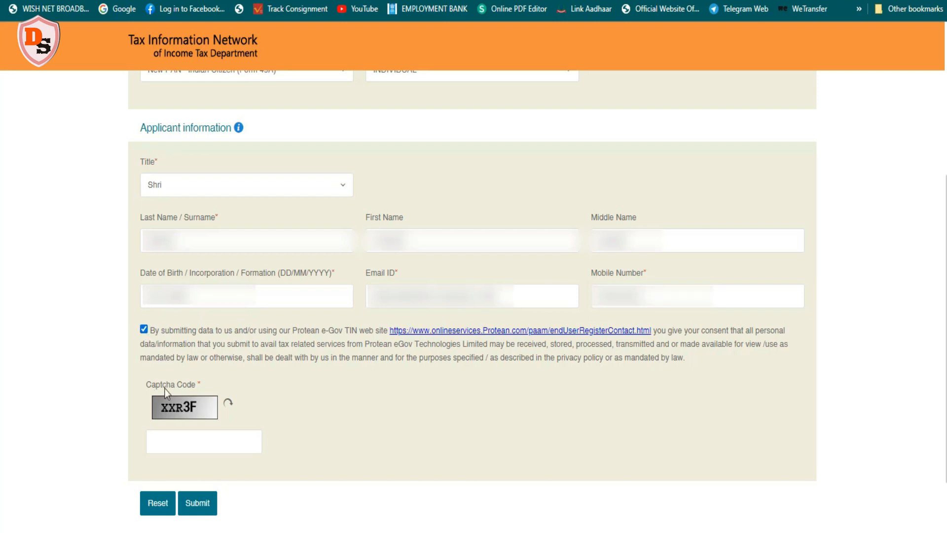
click(171, 442)
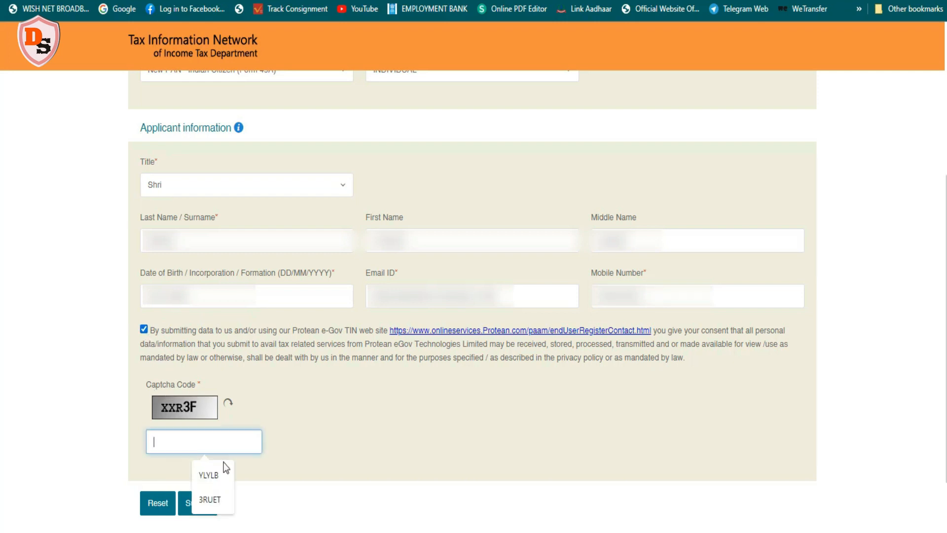
text(XXR3F)
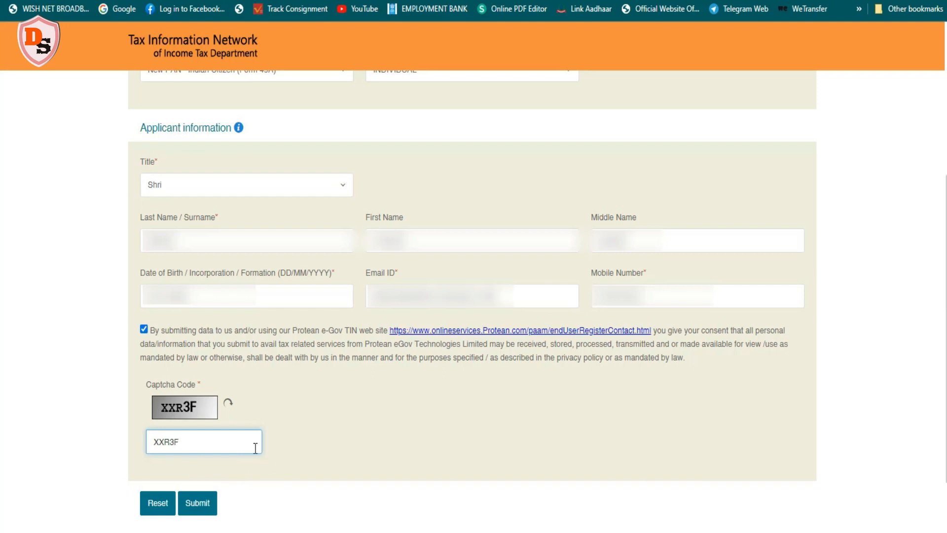
click(197, 504)
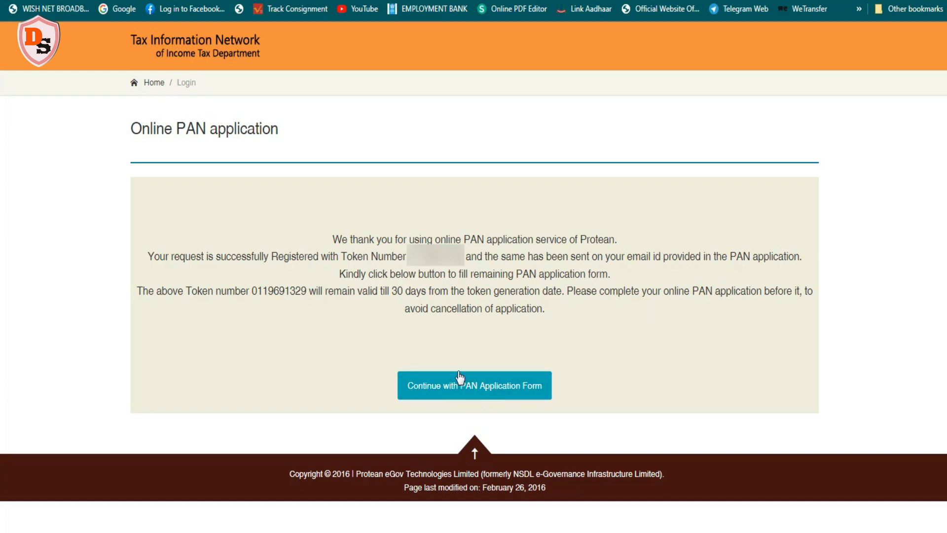
Continue with the PAN application form
click(469, 387)
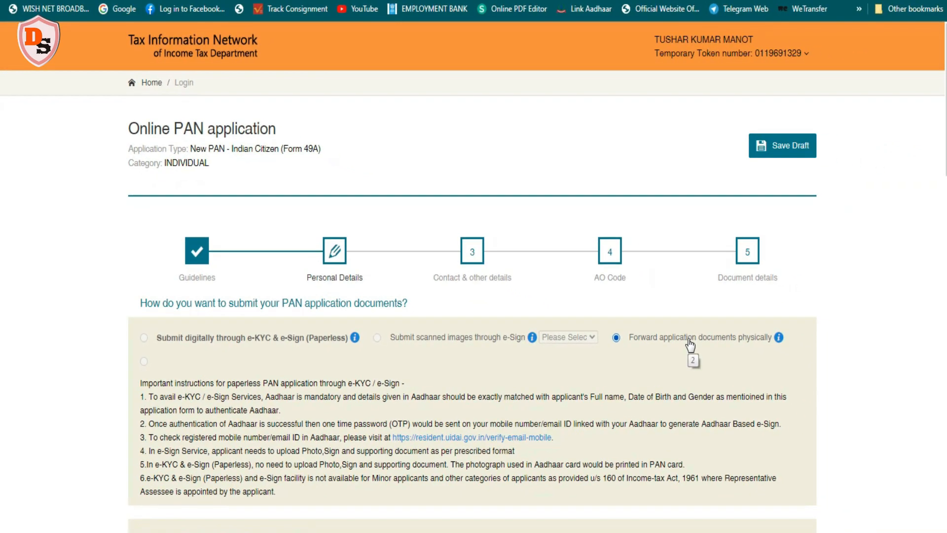
scroll(501, 224, down, 10)
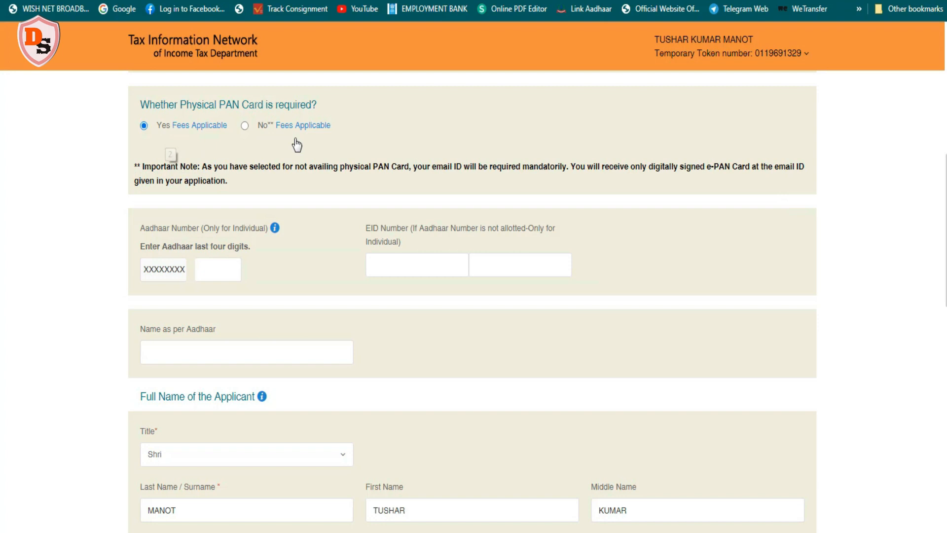
mouse_move(209, 131)
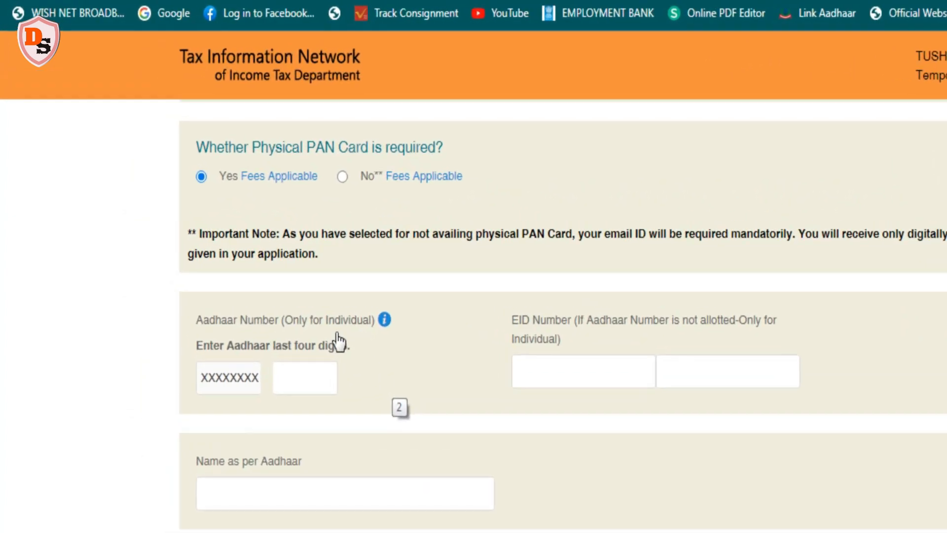
Enter the last four digits of the Aadhaar number and the name as per Aadhaar
click(294, 380)
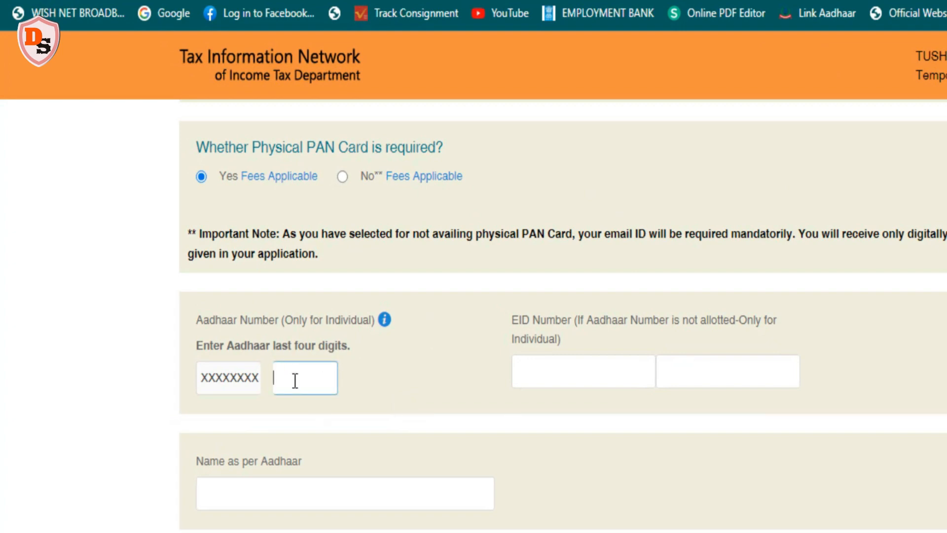
text(****)
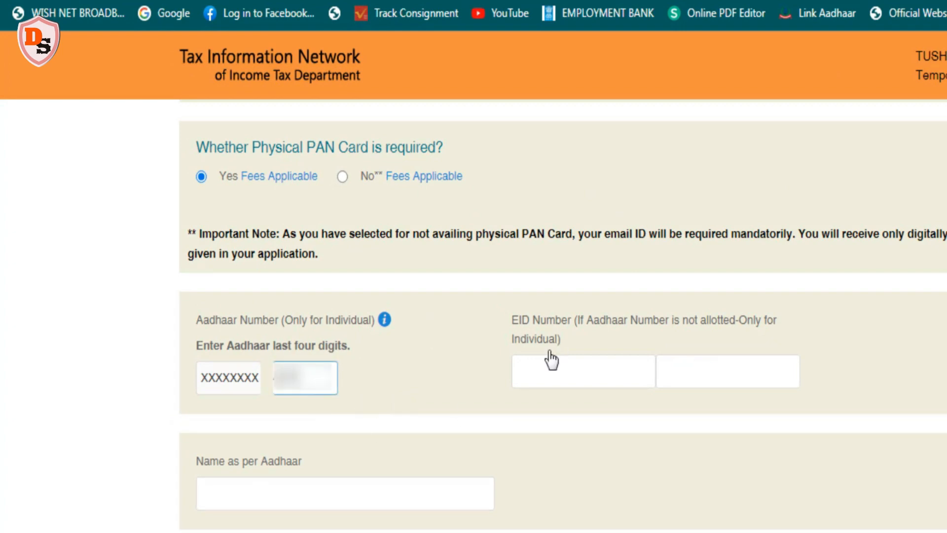
click(251, 495)
text(********************)
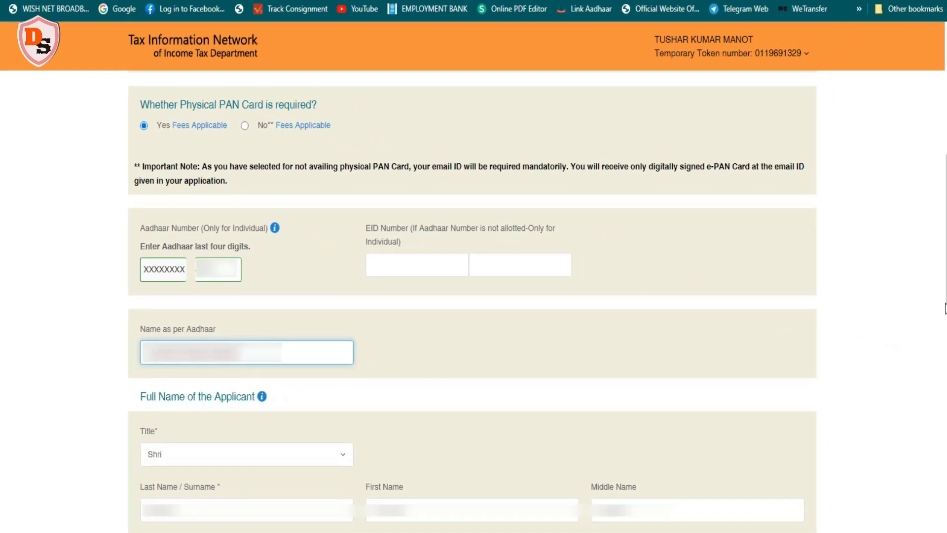
Set the applicant's gender to Male
scroll(945, 308, down, 6)
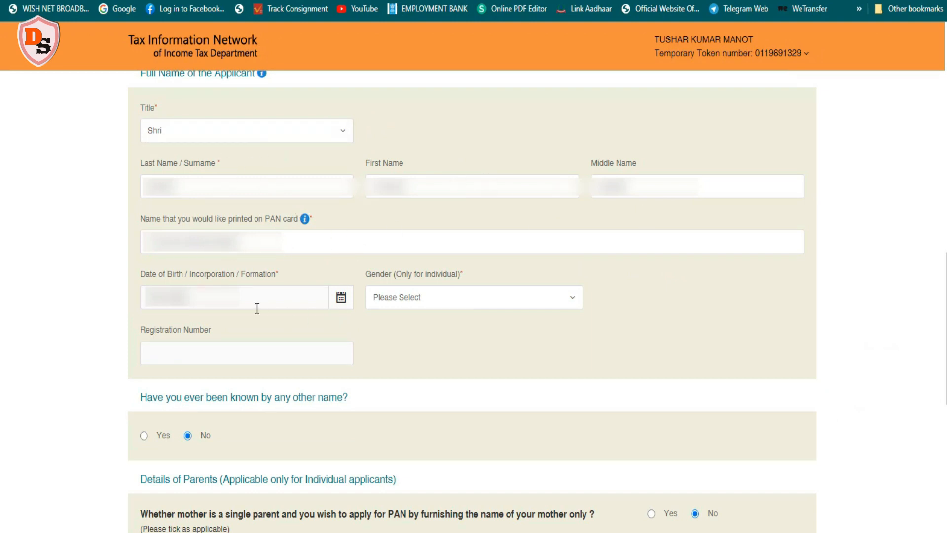
click(572, 302)
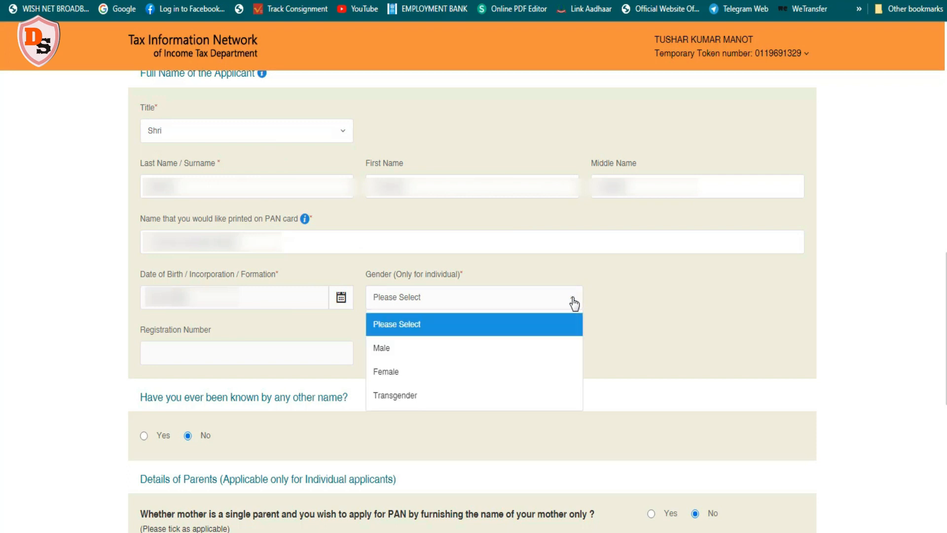
click(462, 352)
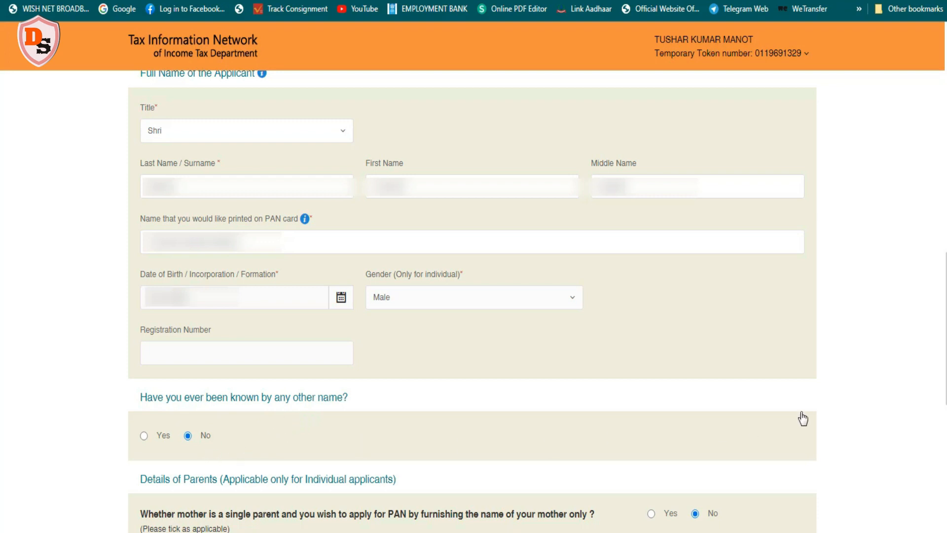
Fill in the father's surname, first name and middle name, and proceed to the next page
scroll(368, 217, down, 8)
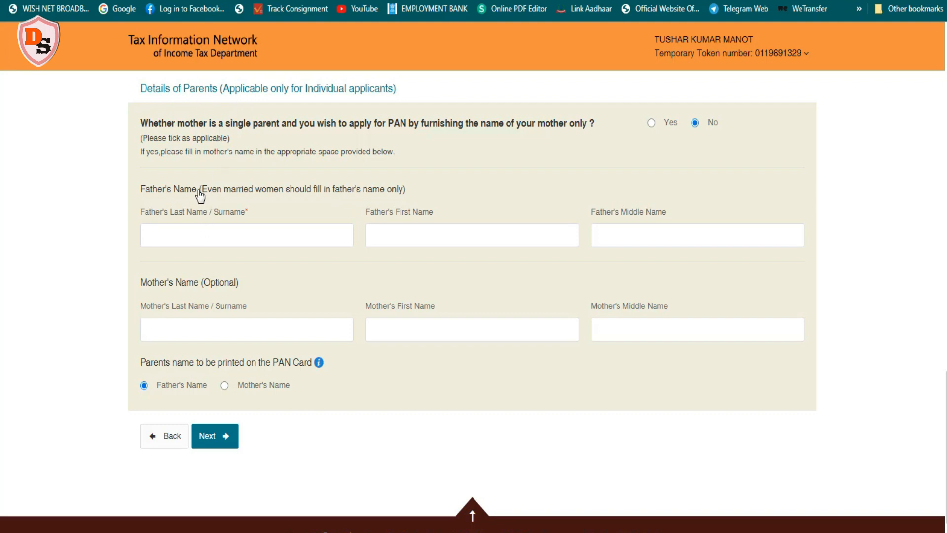
click(168, 235)
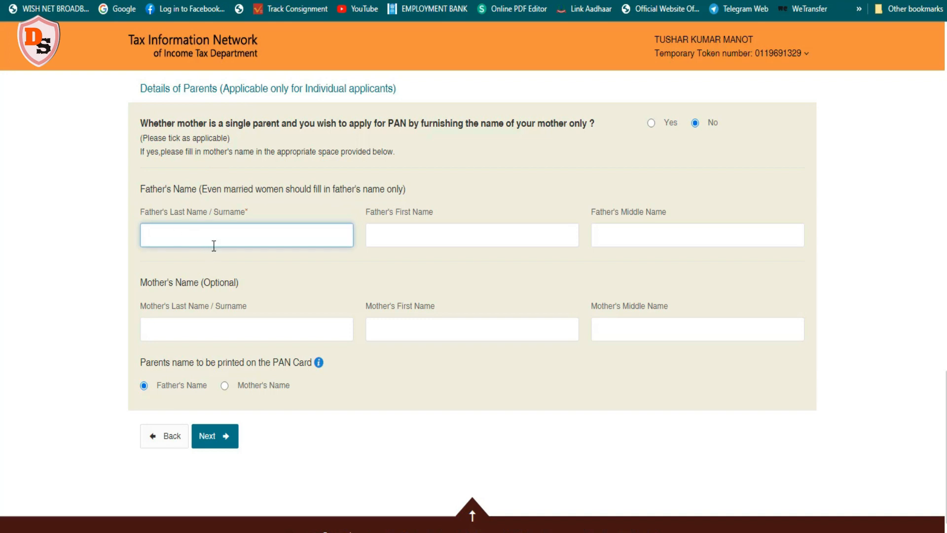
key(Tab)
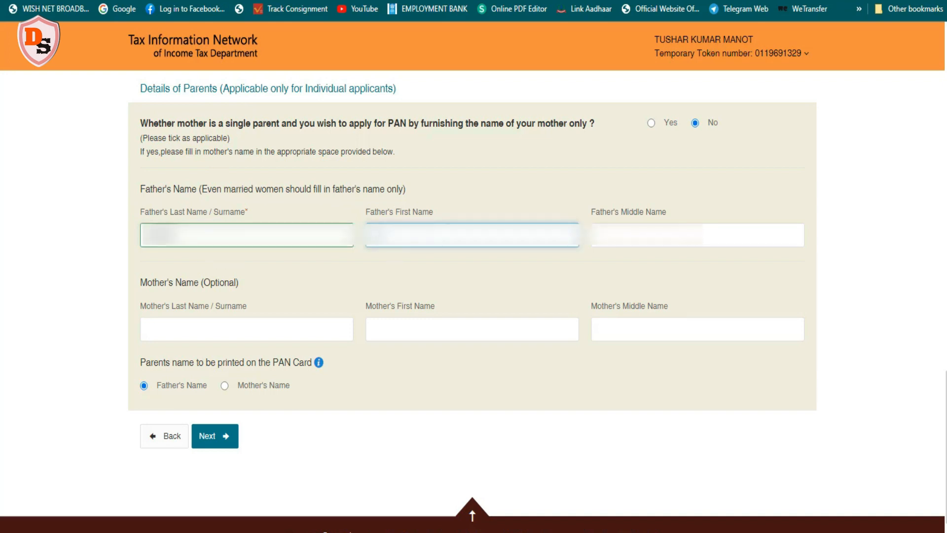
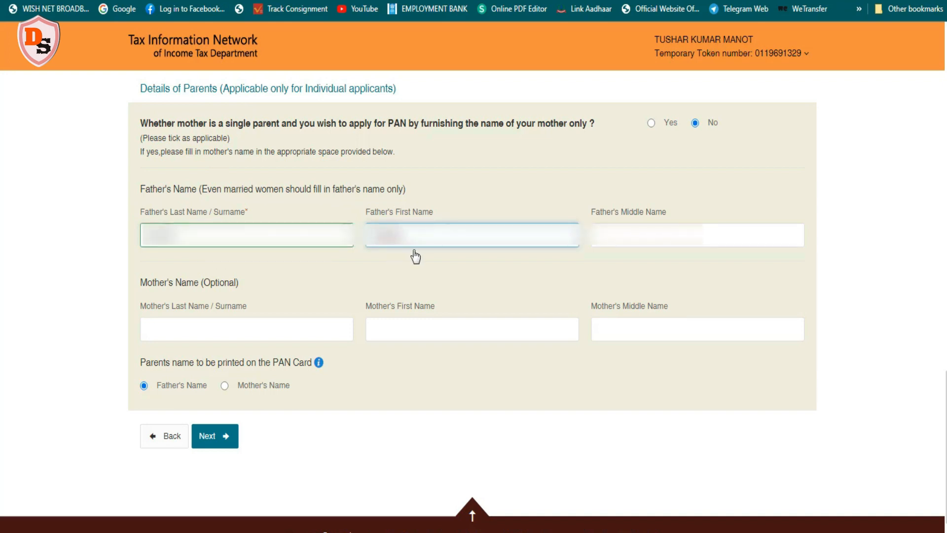
click(594, 243)
text(KUMAR)
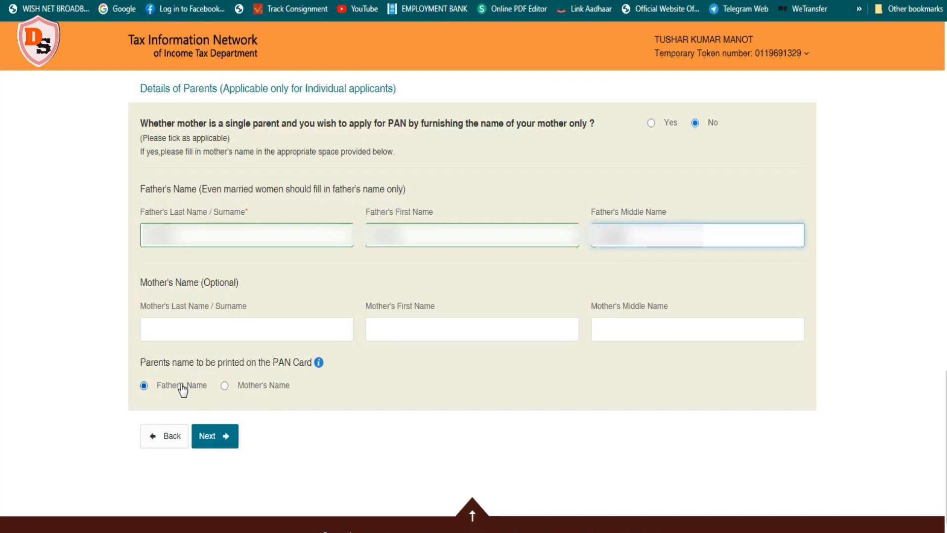
click(203, 436)
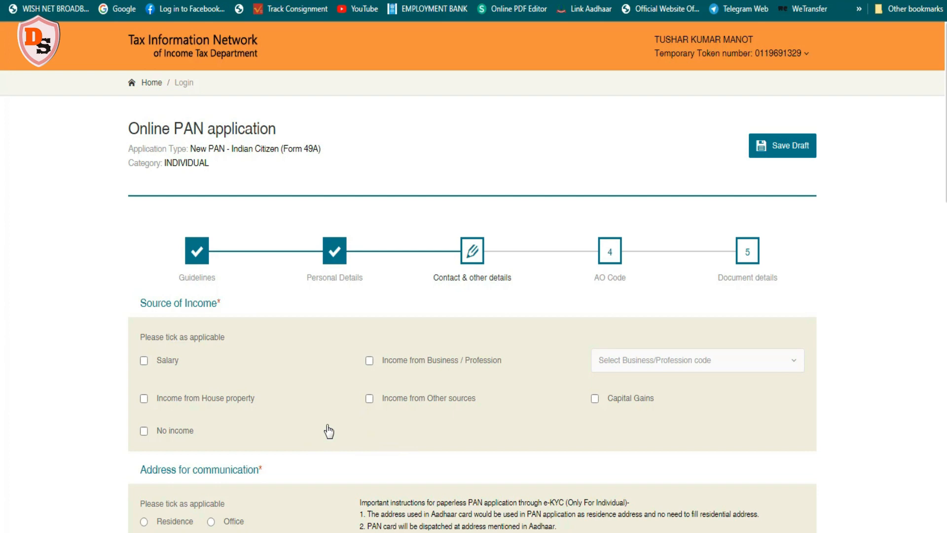
Tick No income as the source of income
click(144, 431)
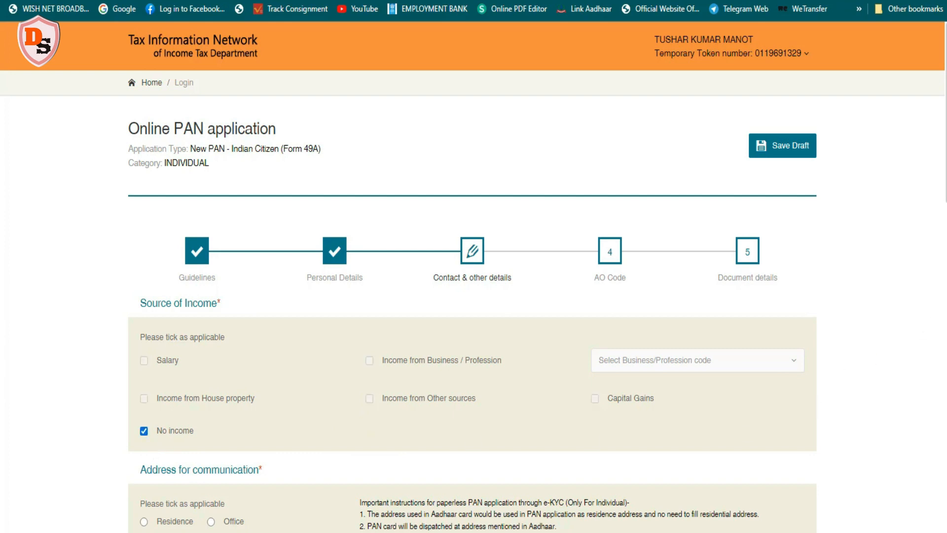
scroll(932, 300, down, 1)
scroll(304, 119, down, 7)
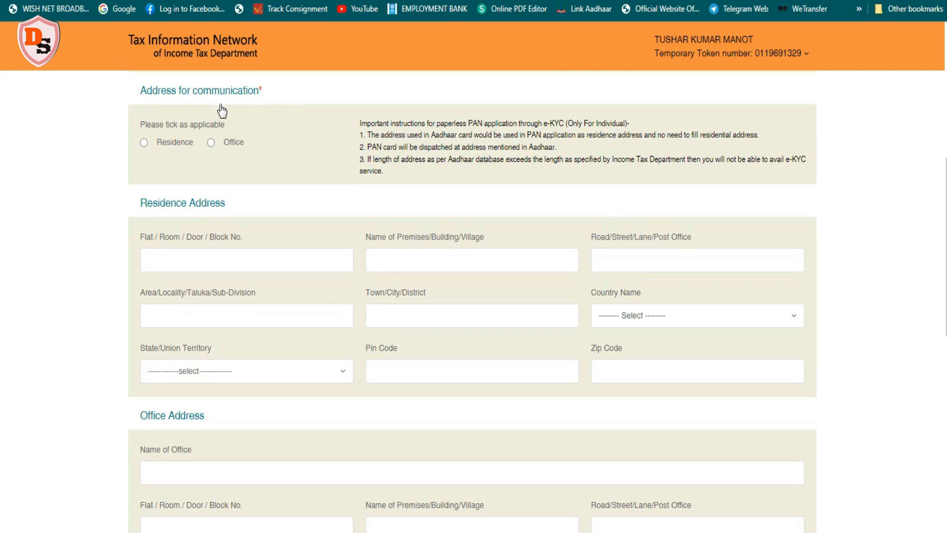
Select Residence as the address for communication and enter the flat, premises and road of the residence address
click(161, 147)
click(151, 260)
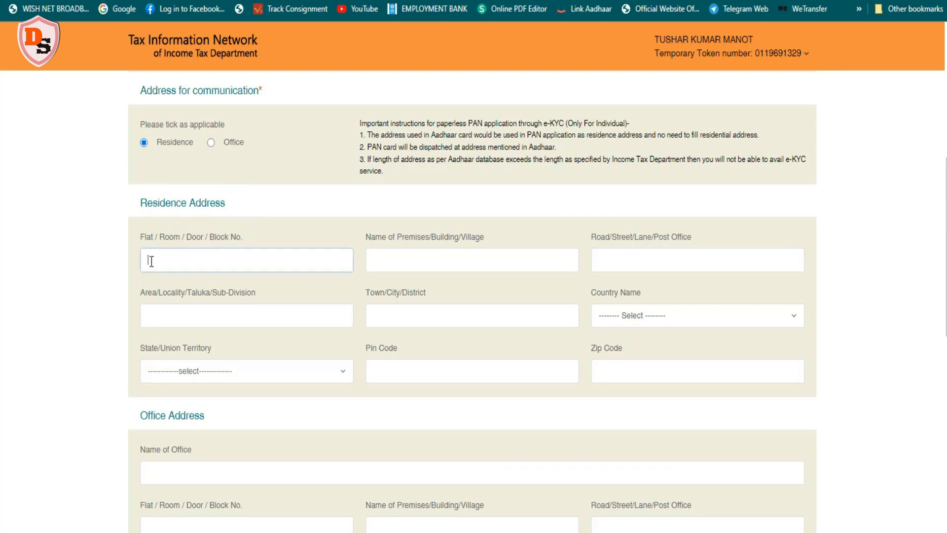
text(...)
click(393, 270)
click(668, 251)
text(...)
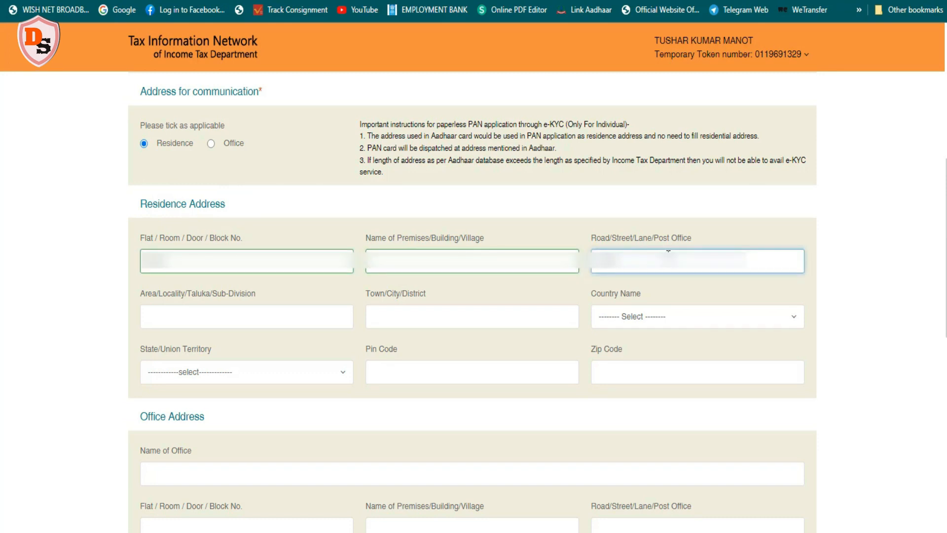
text(...)
Enter the residence area and town KOLKATA, with country INDIA, state WEST BENGAL and pin code 700036
click(251, 320)
text(...)
click(491, 323)
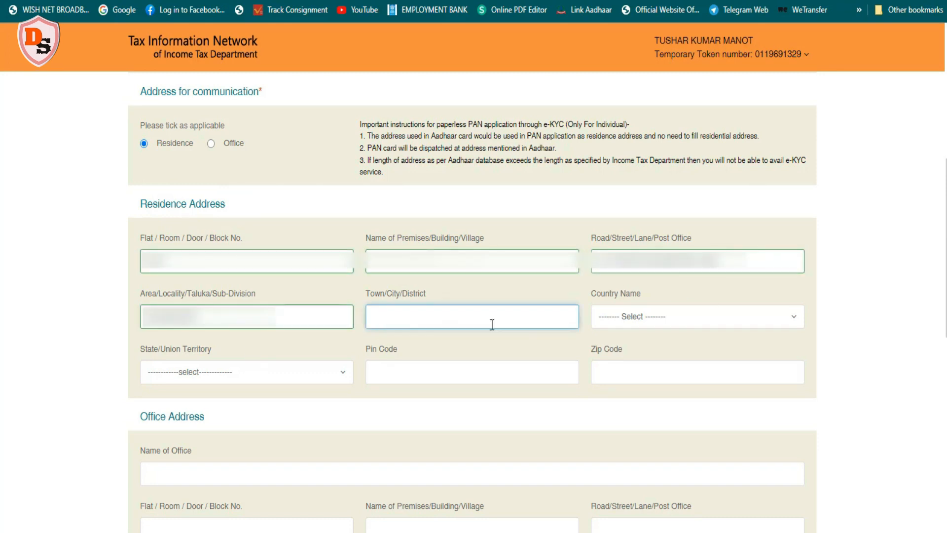
text(KOLKATA)
click(795, 319)
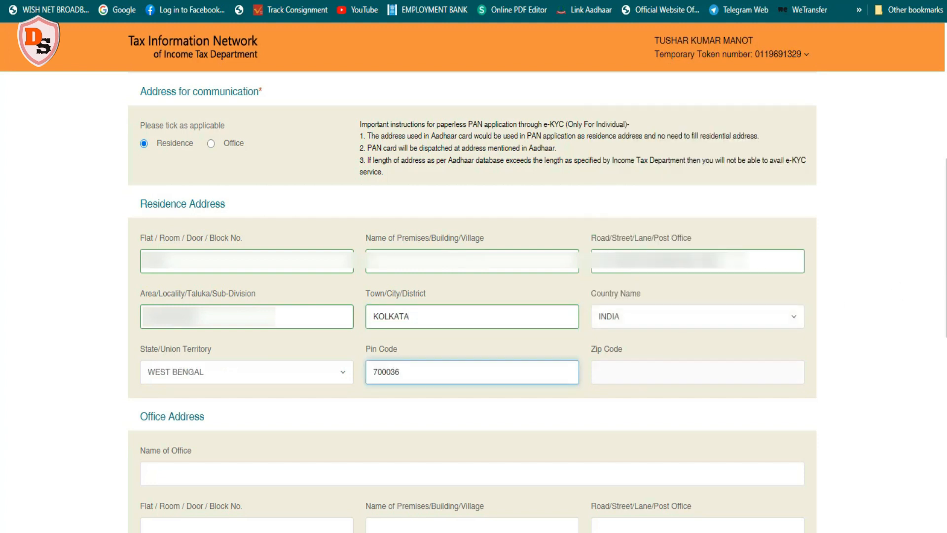
Set the telephone country code to INDIA (91)
scroll(174, 130, down, 6)
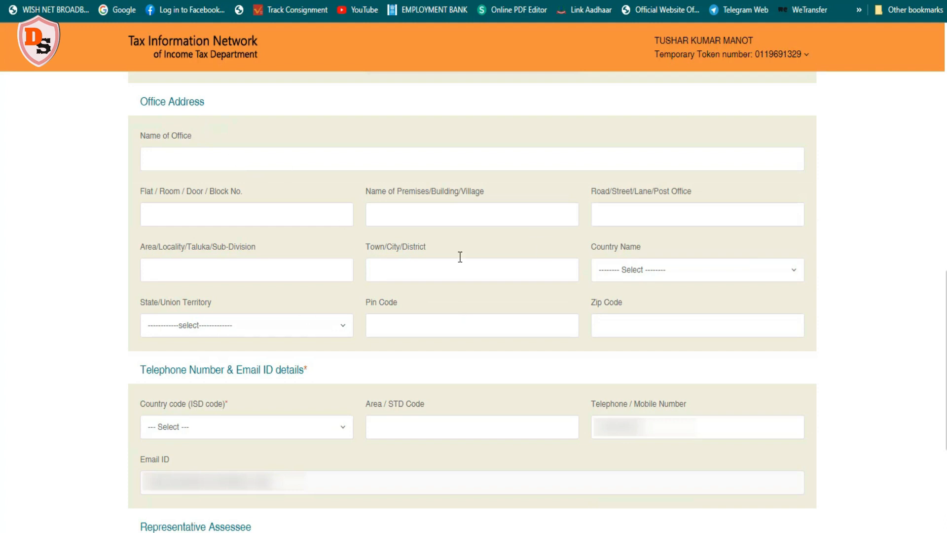
scroll(939, 345, down, 5)
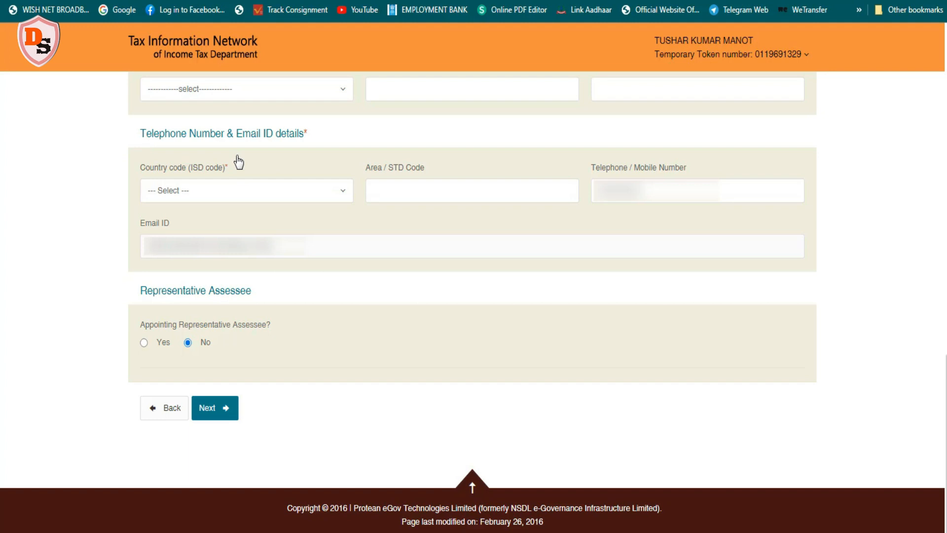
click(344, 192)
scroll(283, 271, down, 20)
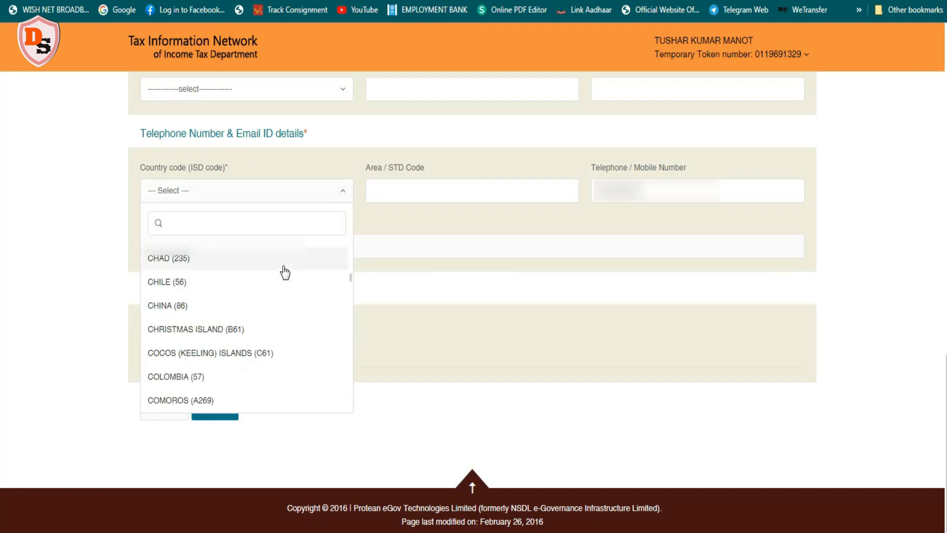
scroll(284, 272, down, 20)
click(240, 313)
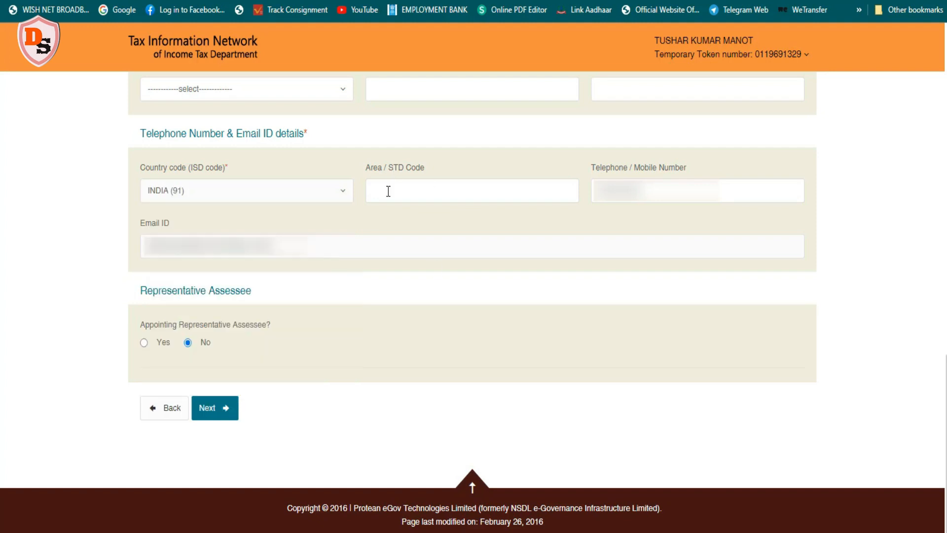
Enter 033 as the area / STD code
click(395, 186)
text(033)
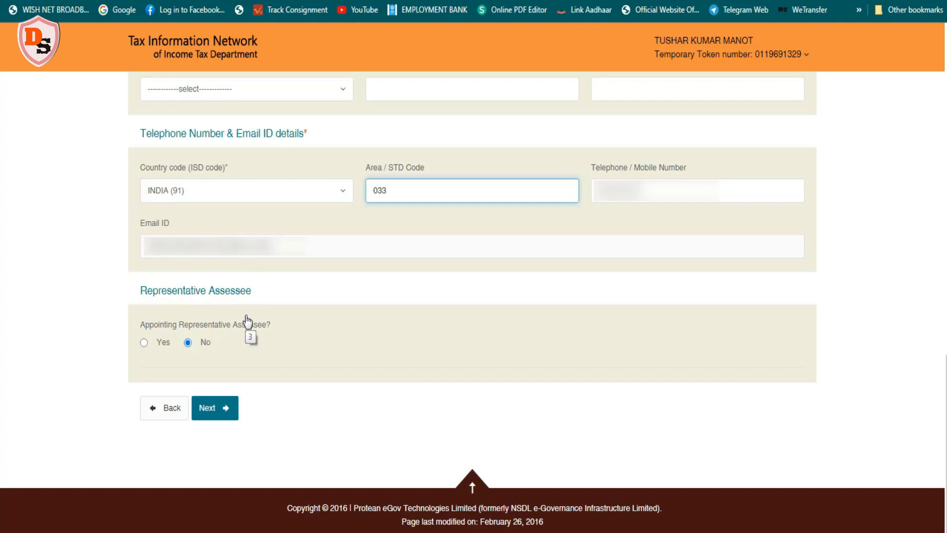
click(573, 62)
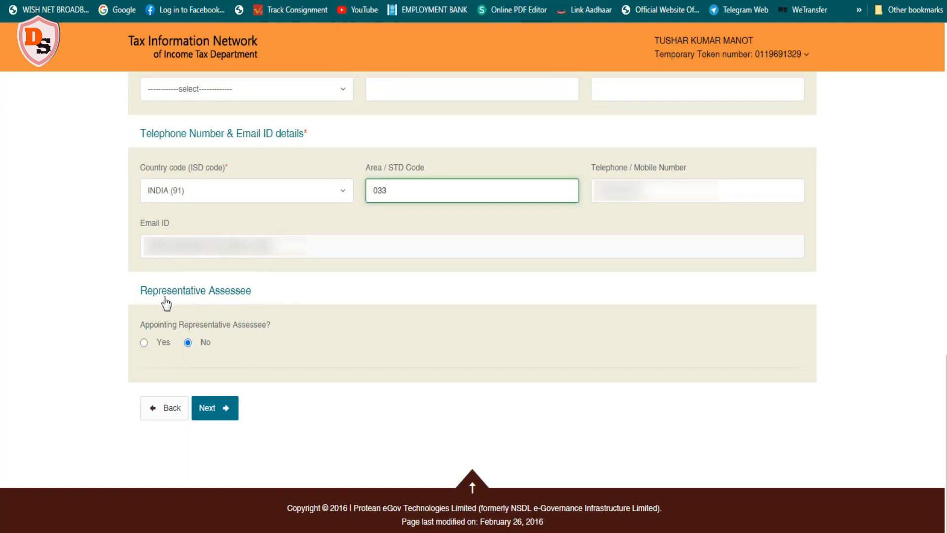
Choose to appoint a representative assessee and set the representative's title to Shri
click(144, 343)
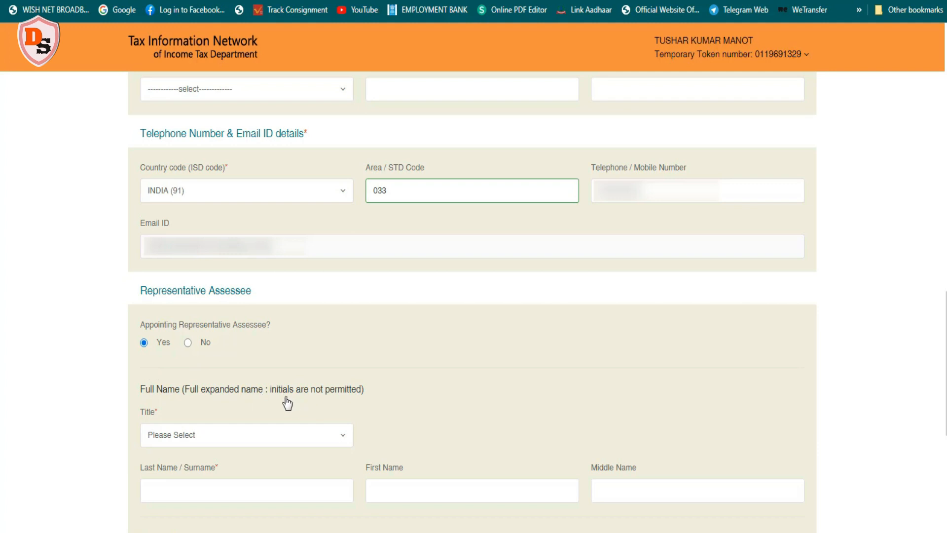
scroll(939, 311, down, 4)
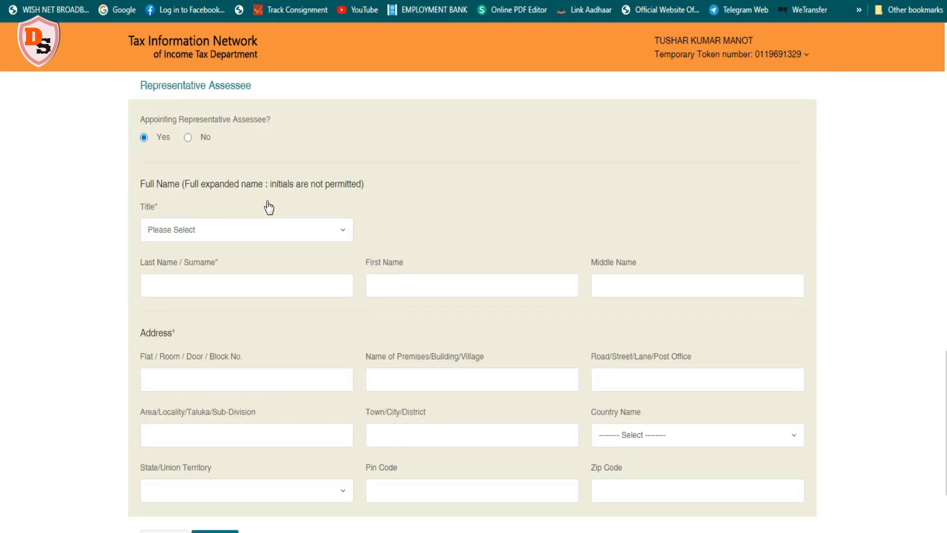
click(344, 235)
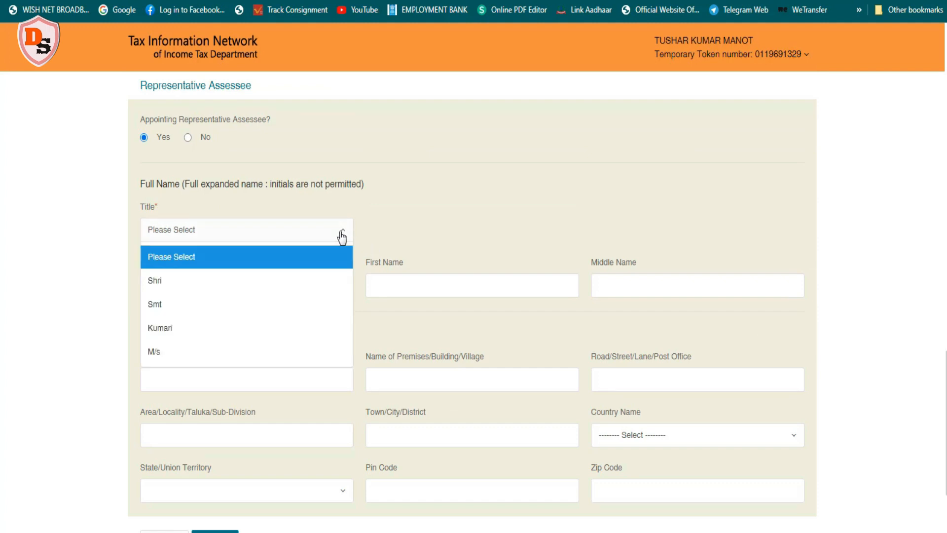
click(253, 280)
click(214, 284)
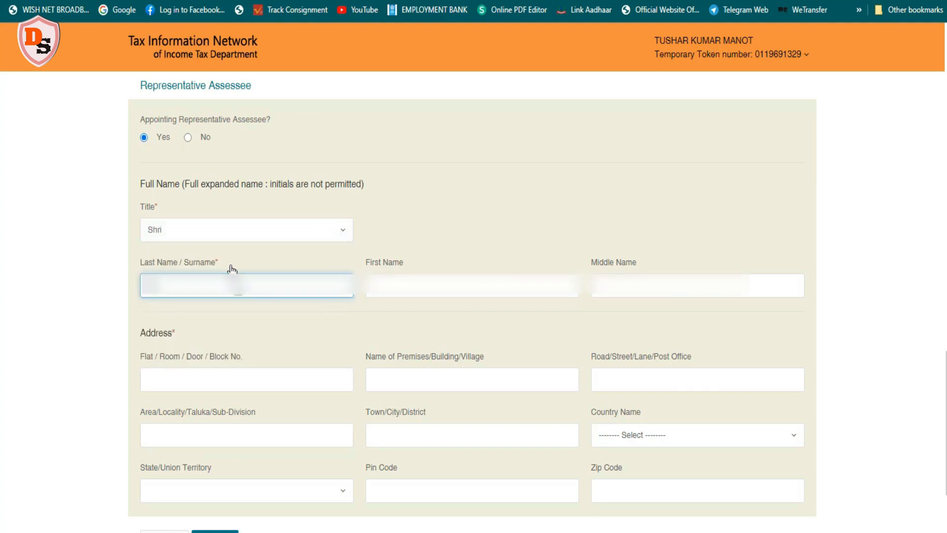
Enter the representative's surname, first name and middle name
text(...)
key(Tab)
text(...)
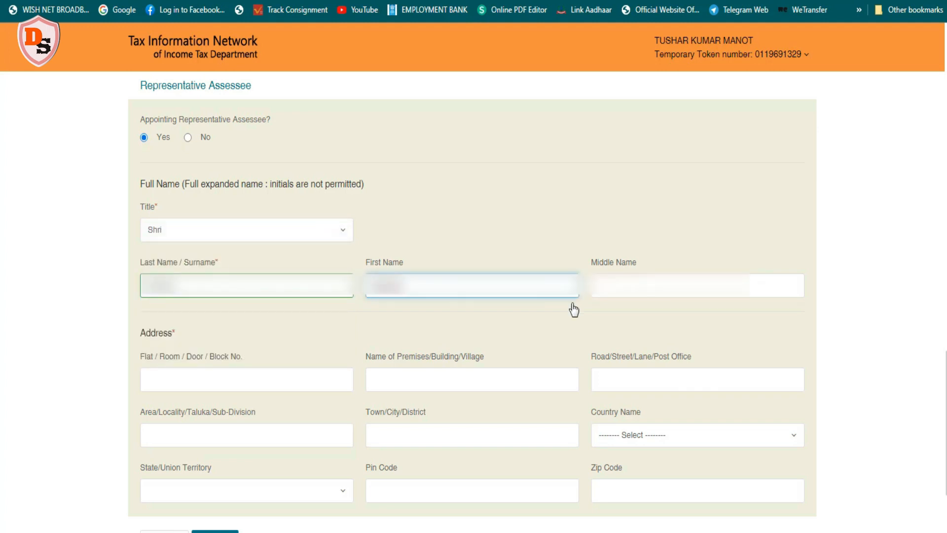
key(Tab)
text(...)
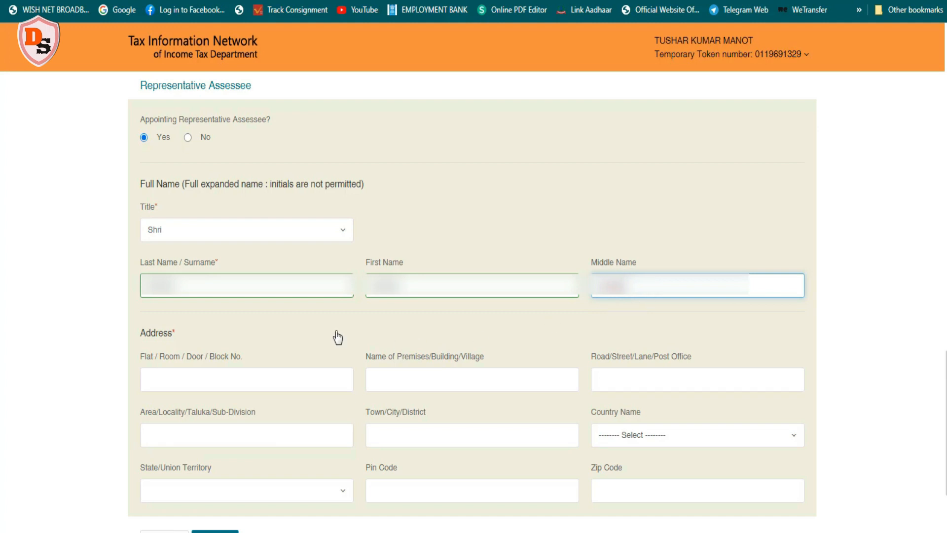
Enter the representative's flat, premises, road and area in the address section
click(180, 378)
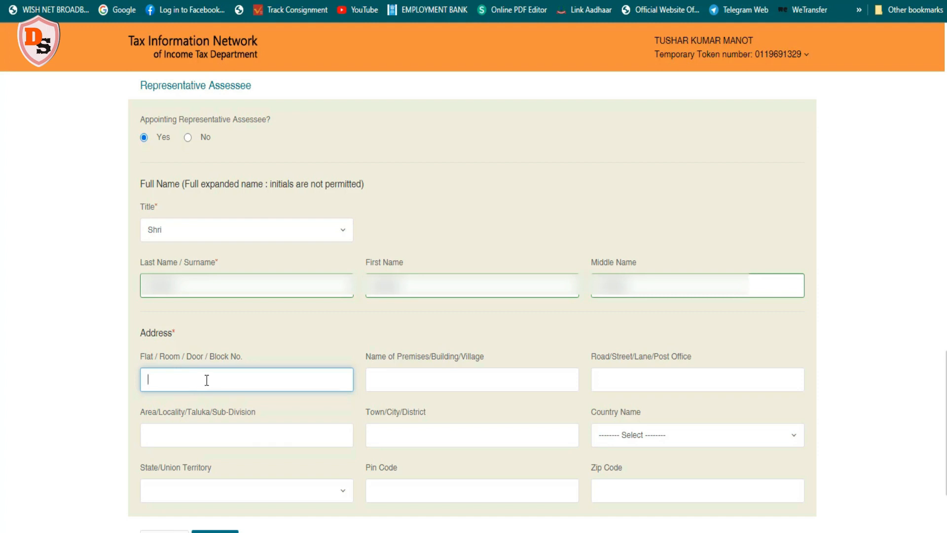
text(...)
click(387, 381)
text(......)
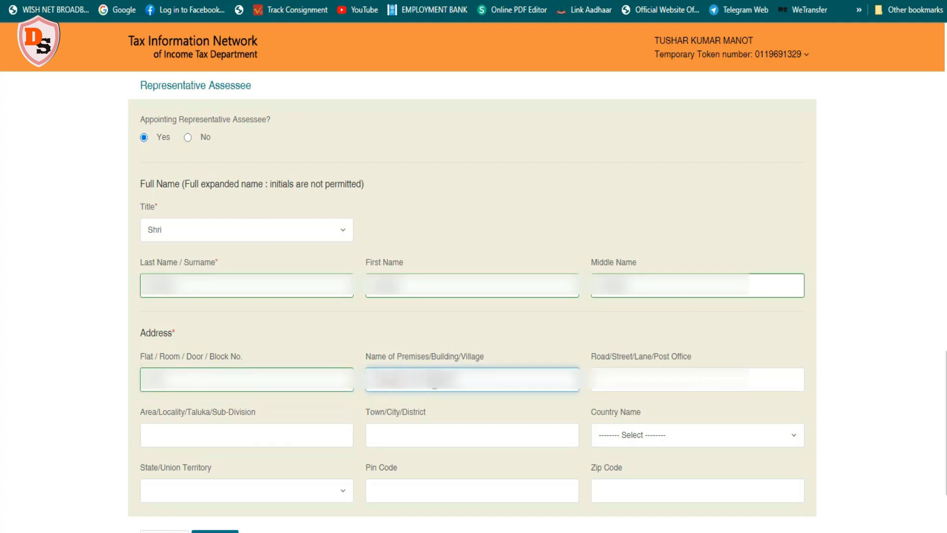
click(646, 378)
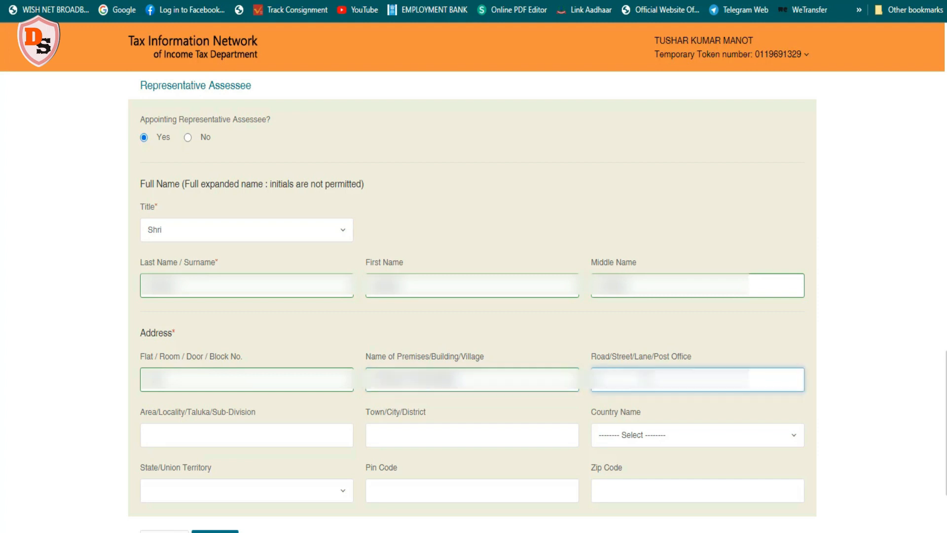
text(...)
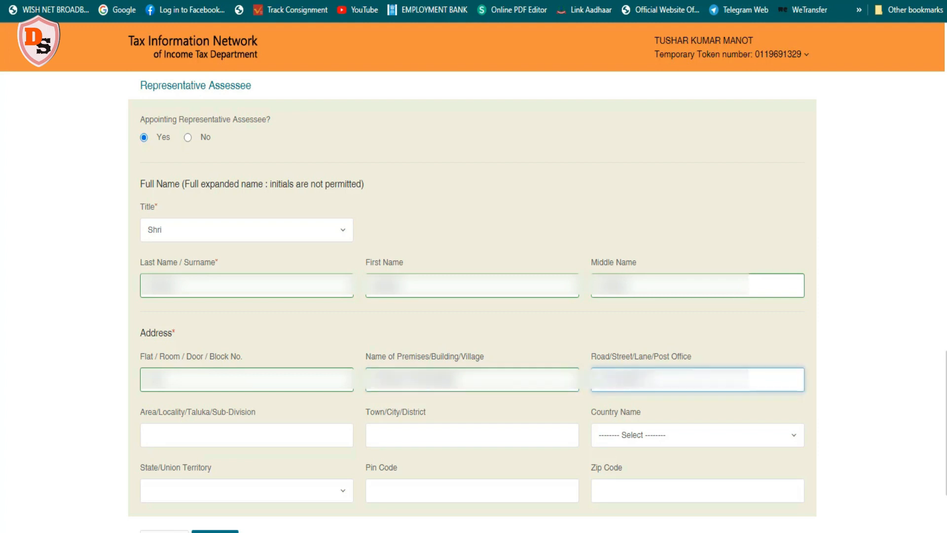
click(234, 427)
text(...)
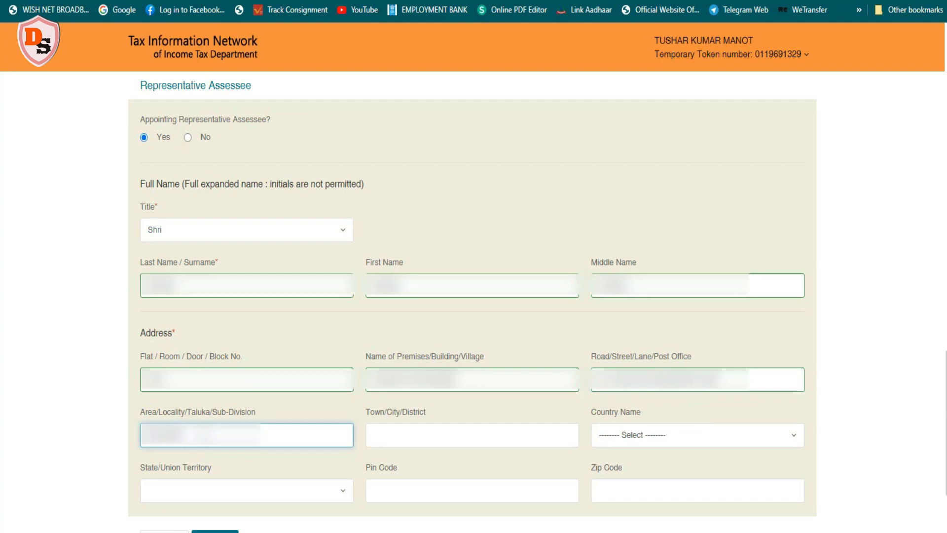
Enter the representative's town as KOLKATA and set the country to INDIA
click(407, 436)
text(KOLKATA)
click(782, 434)
scroll(619, 351, down, 15)
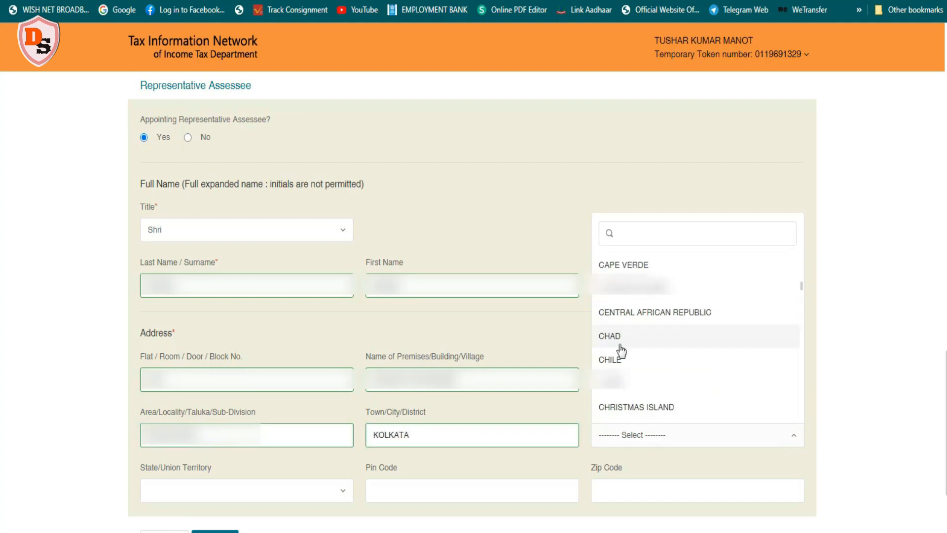
click(611, 326)
Set the representative's state to WEST BENGAL, enter the pin code and continue to the AO code page
click(337, 490)
scroll(291, 384, down, 15)
click(291, 463)
click(397, 490)
text(70...)
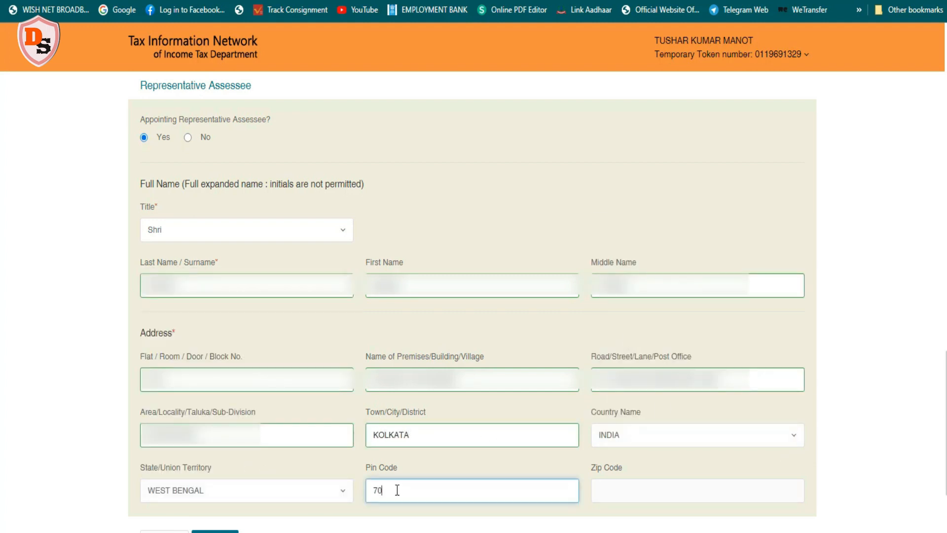
scroll(753, 485, down, 2)
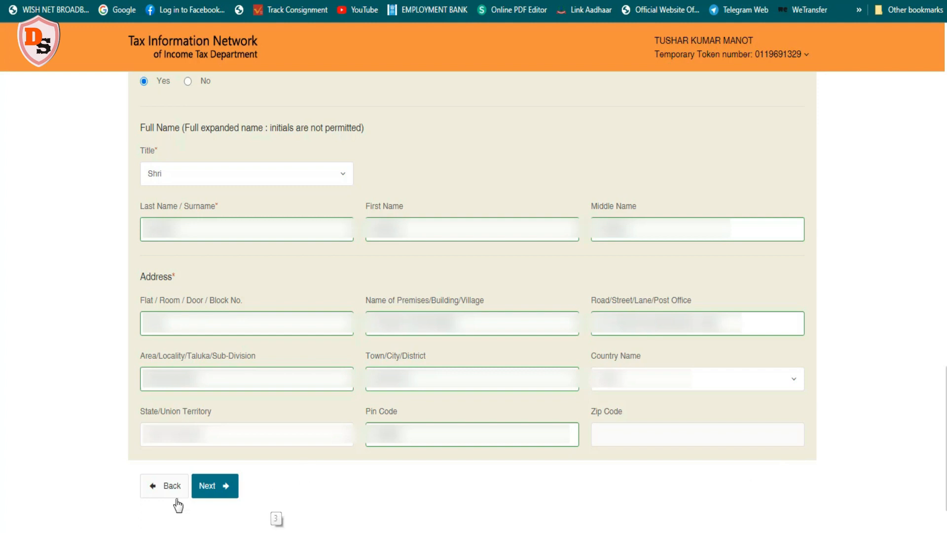
click(207, 487)
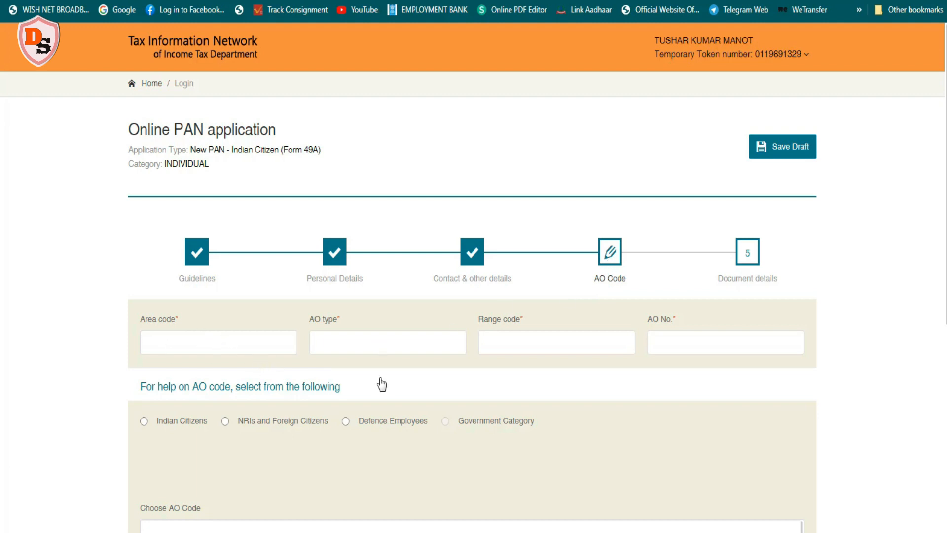
Look up AO codes for Indian Citizens with state WEST BENGAL and city KOLKATA
click(143, 421)
click(237, 474)
scroll(260, 429, down, 10)
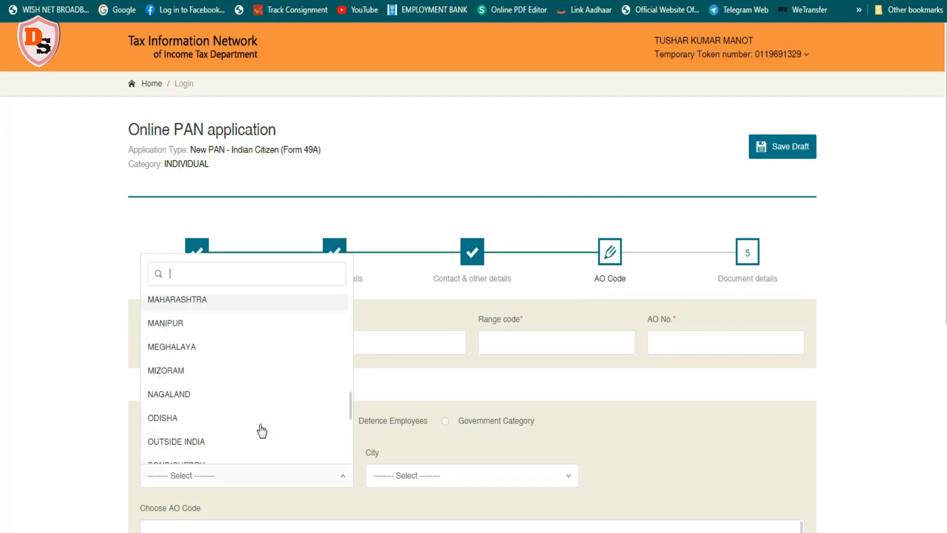
click(220, 450)
click(532, 475)
scroll(465, 402, down, 10)
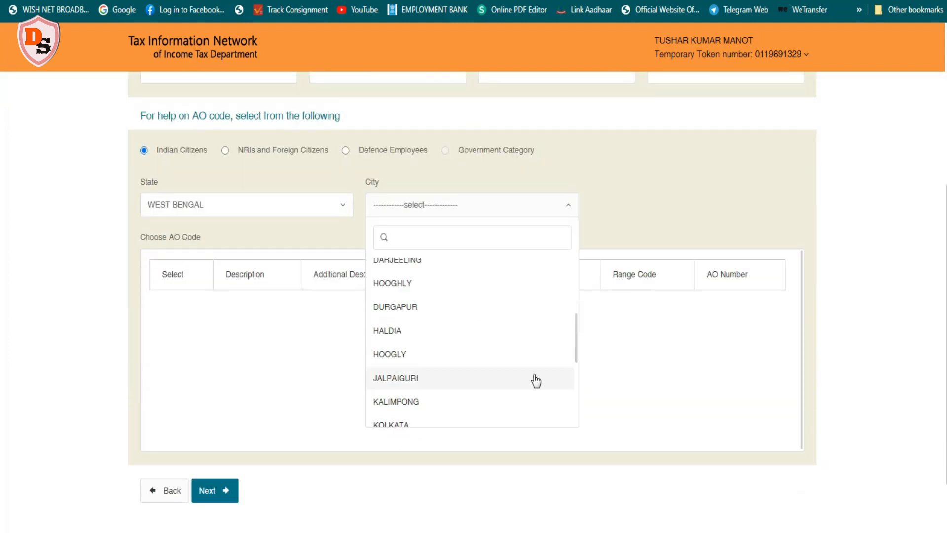
scroll(486, 321, up, 5)
scroll(486, 320, up, 2)
scroll(467, 332, down, 5)
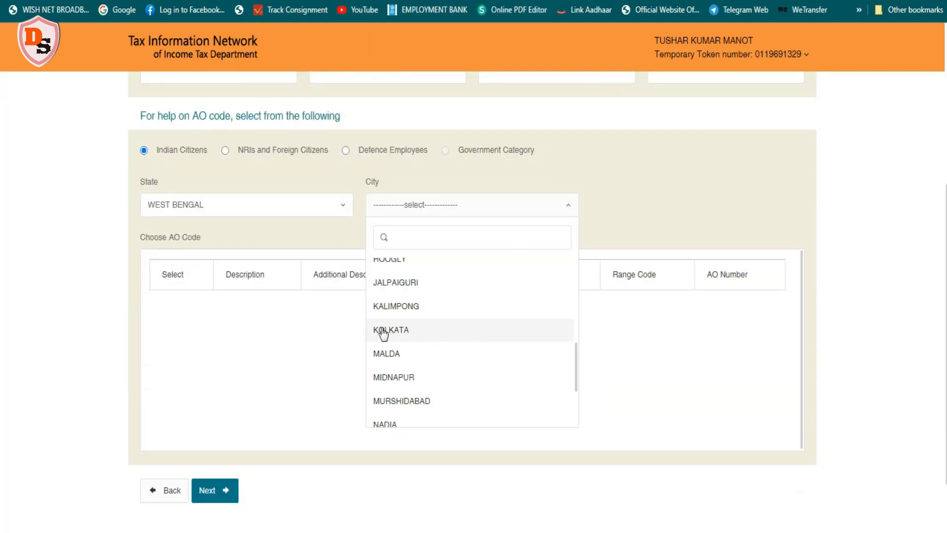
click(383, 332)
Choose the WARD 33(1), KOLKATA AO code and continue to the document details page
scroll(382, 333, down, 5)
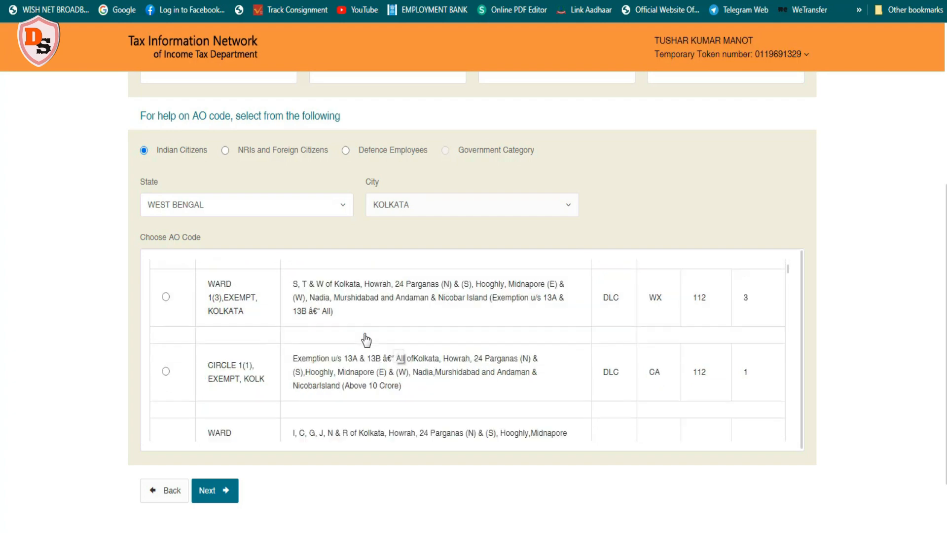
scroll(365, 339, down, 10)
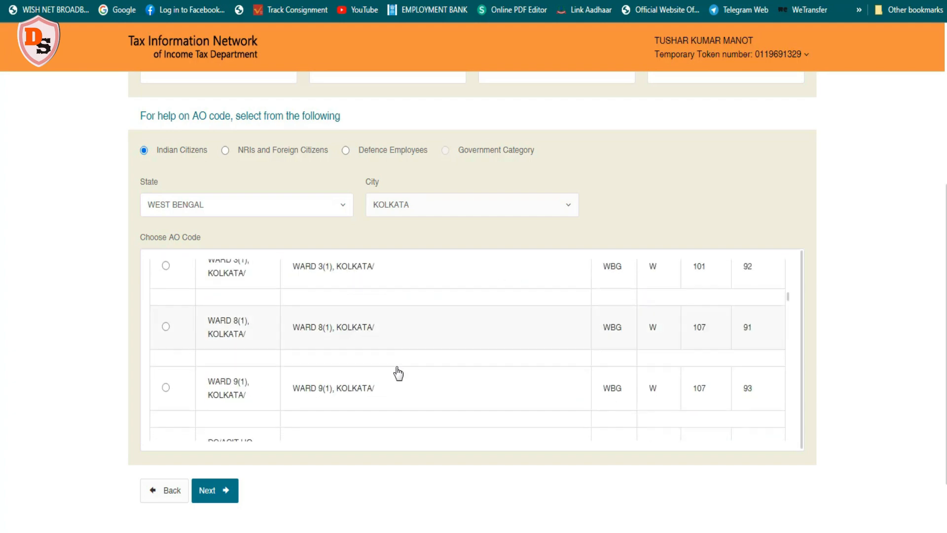
scroll(398, 374, down, 10)
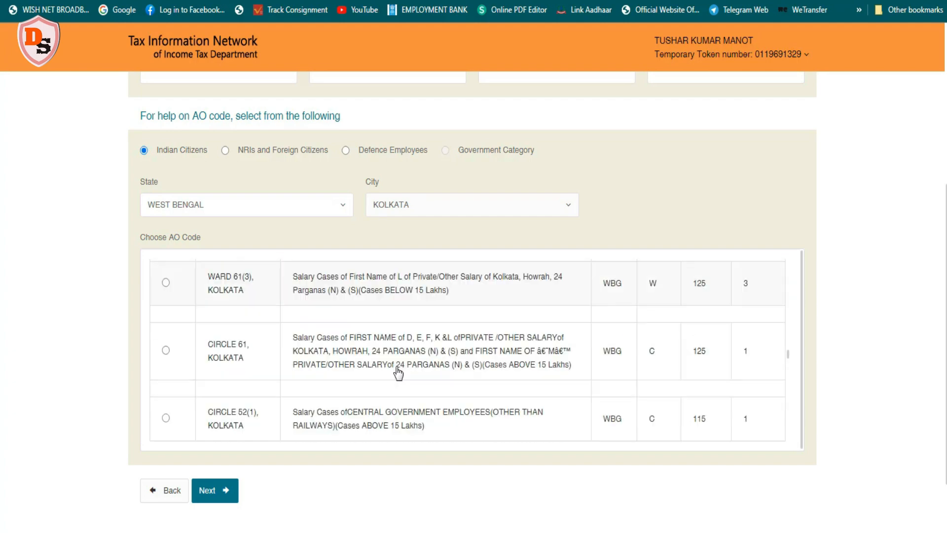
scroll(398, 374, down, 4)
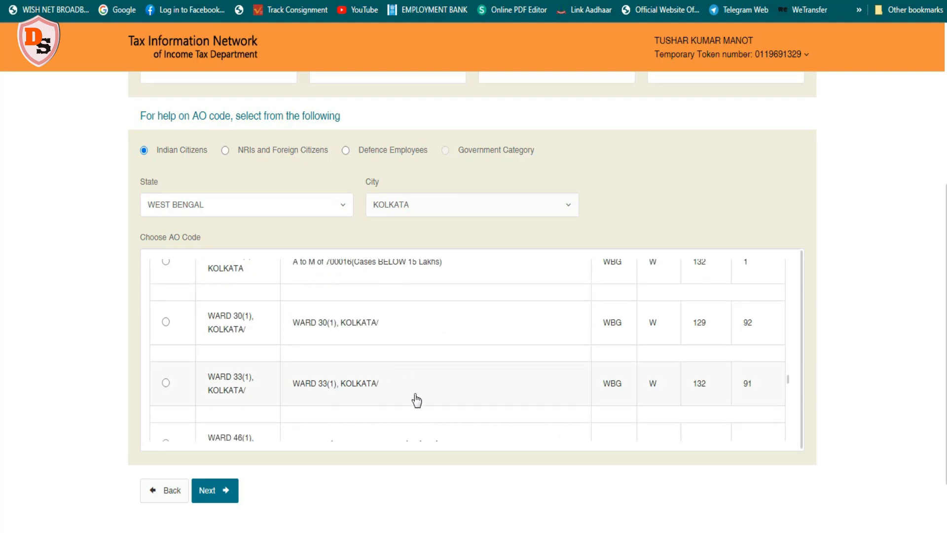
click(166, 383)
scroll(469, 196, up, 1)
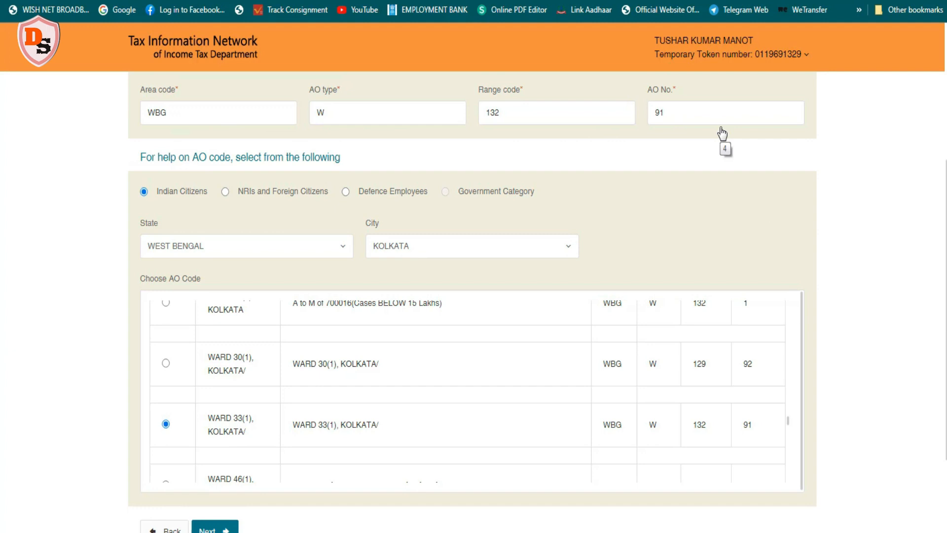
scroll(493, 345, down, 1)
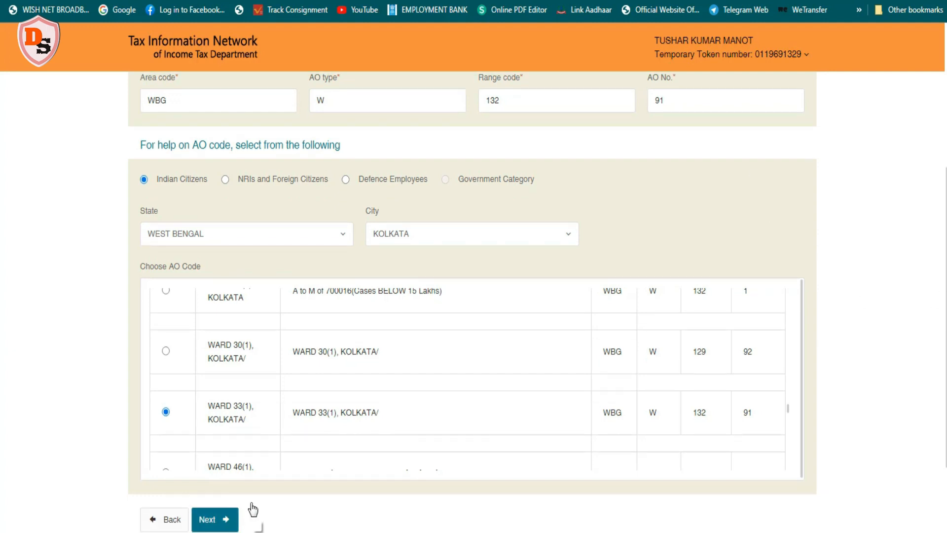
click(207, 518)
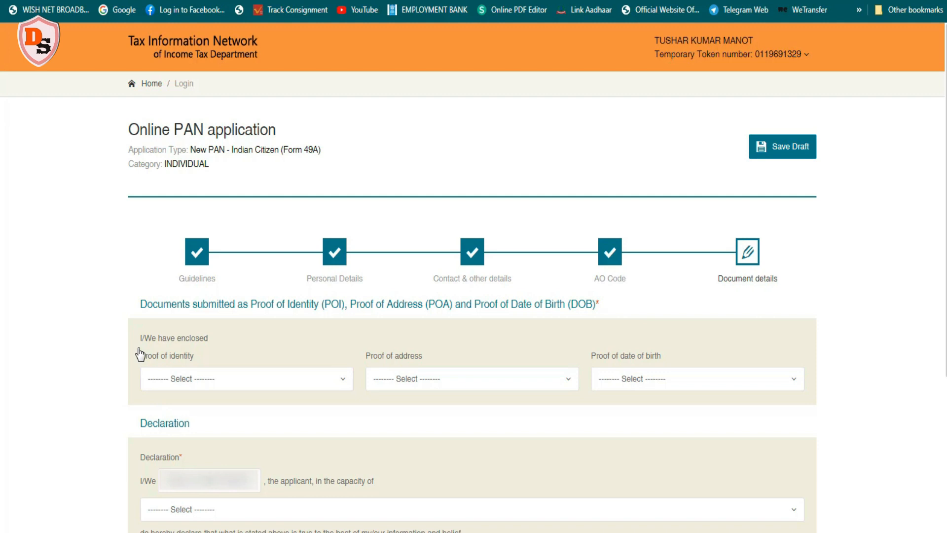
Set the proof of identity to AADHAAR Card issued by the Unique Identification Authority of India
click(343, 380)
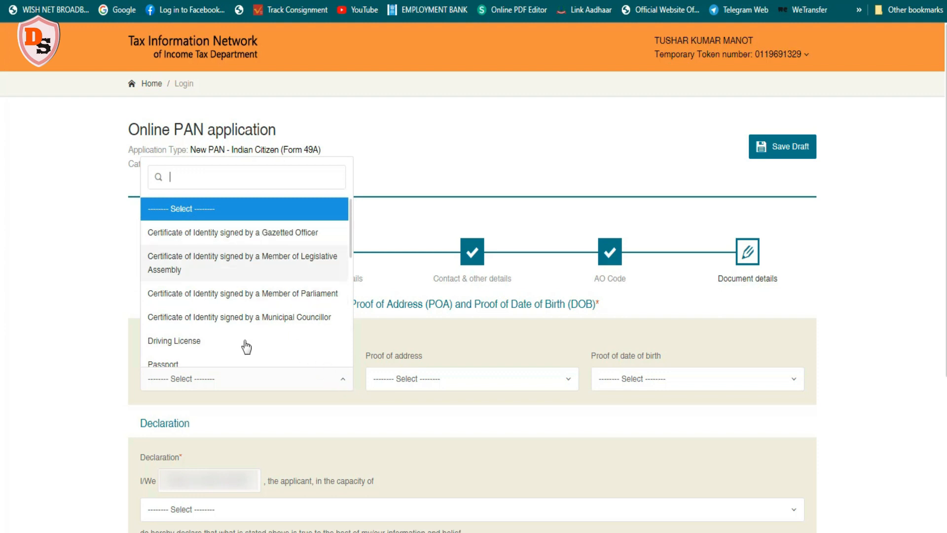
scroll(266, 298, down, 6)
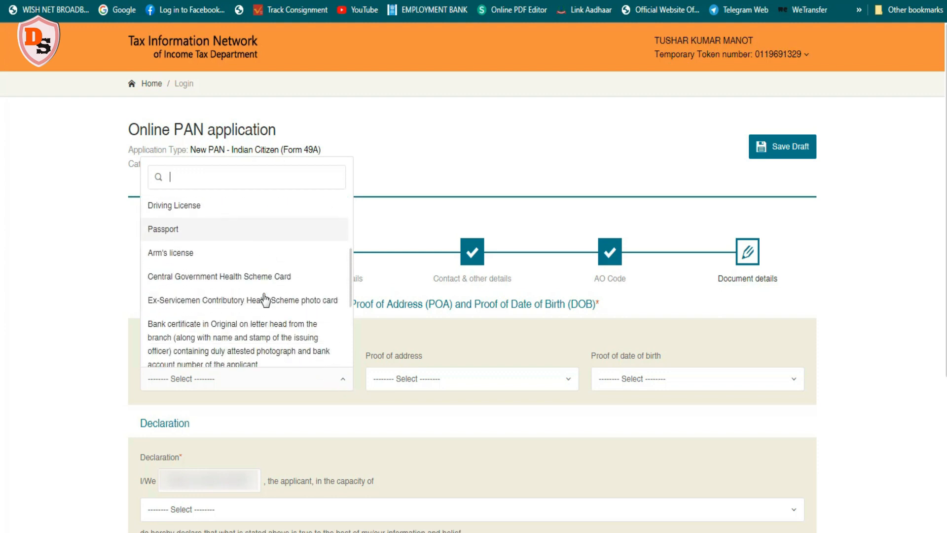
scroll(264, 298, down, 2)
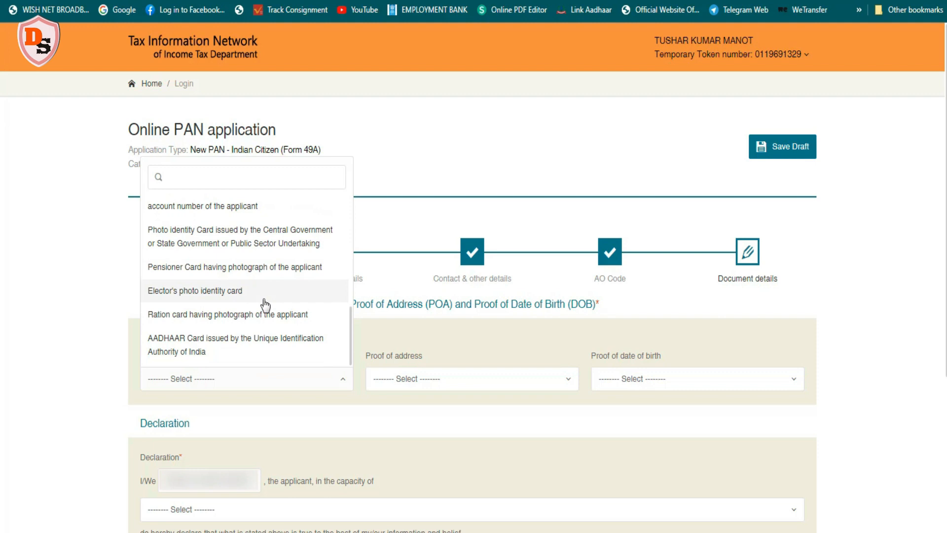
click(239, 344)
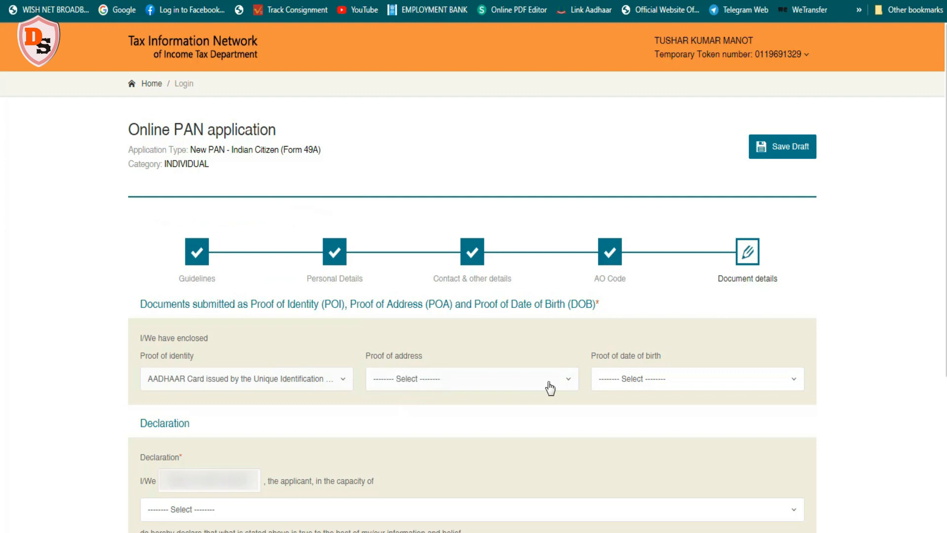
Set the proof of address to AADHAAR Card issued by the Unique Identification Authority of India
click(565, 385)
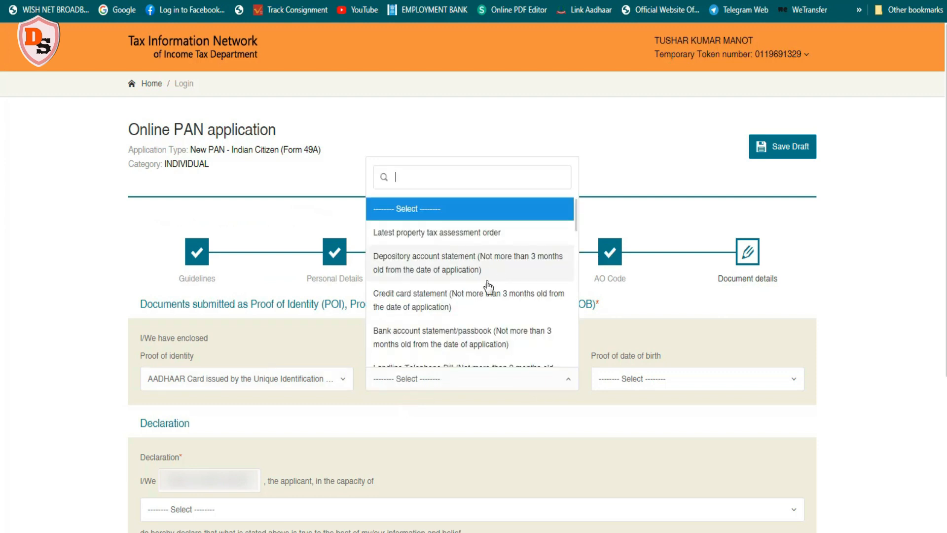
scroll(491, 294, down, 3)
scroll(491, 295, down, 5)
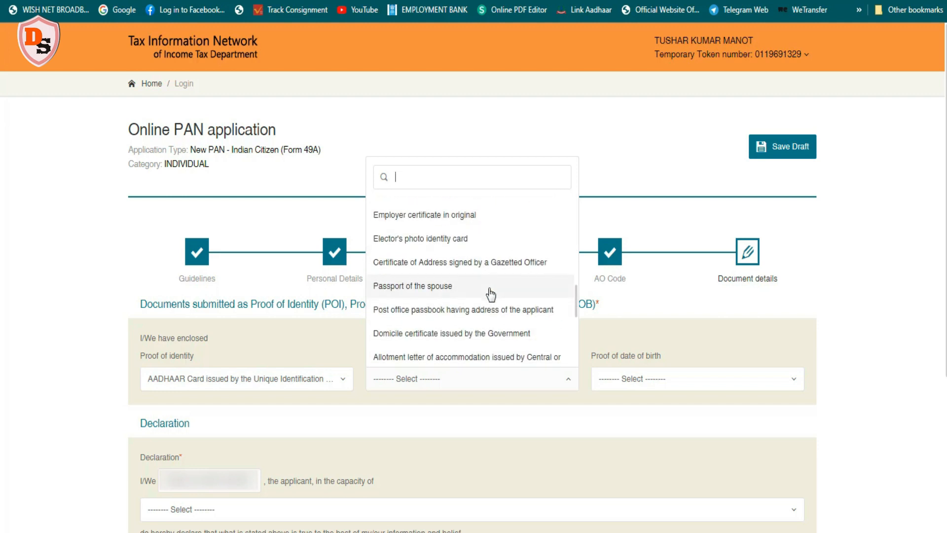
scroll(490, 294, down, 4)
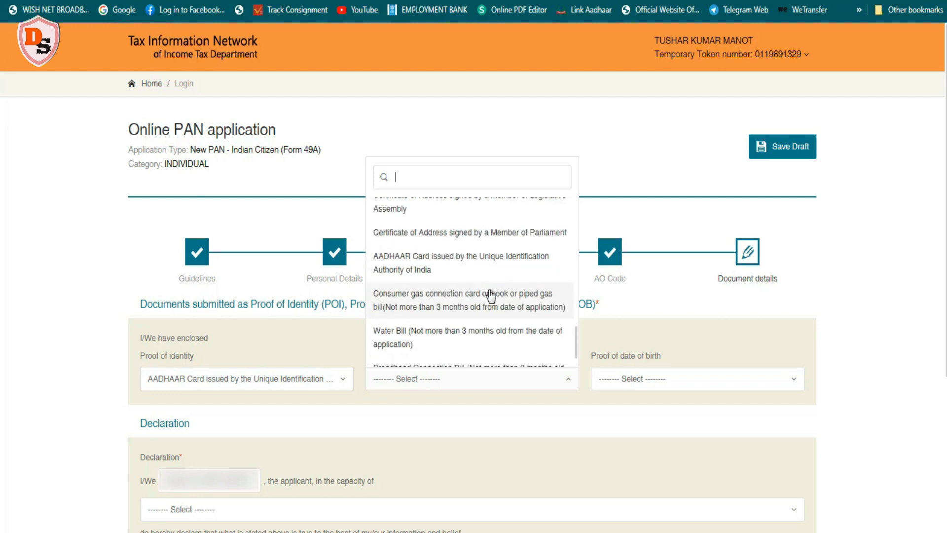
scroll(491, 296, down, 1)
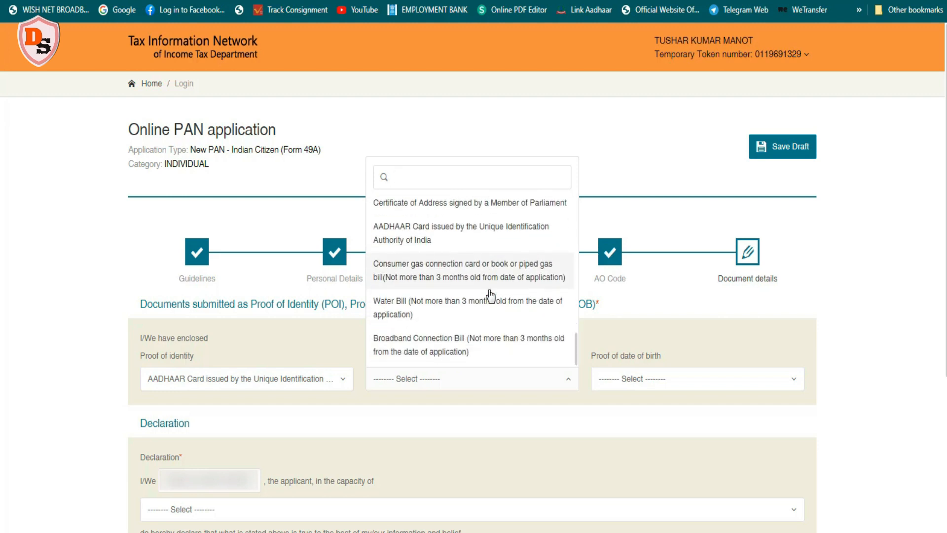
click(464, 233)
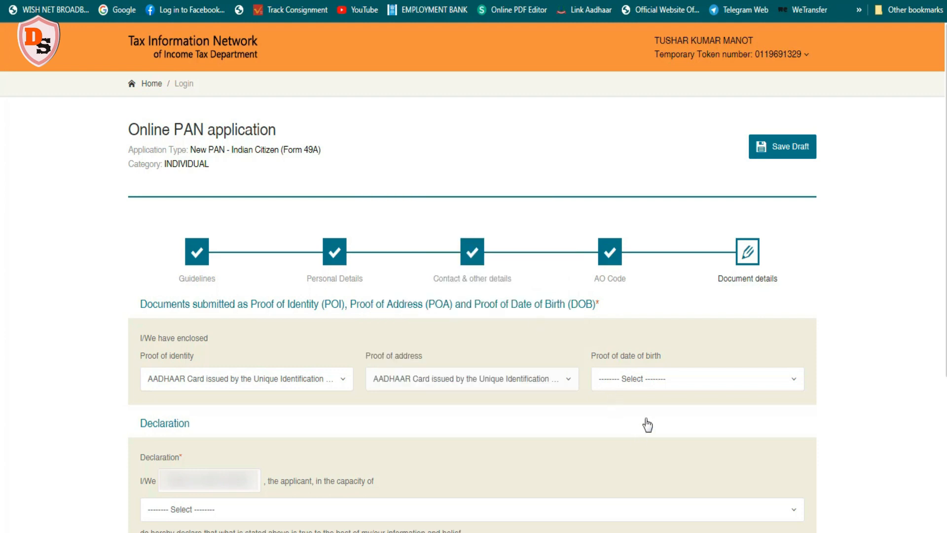
Set the proof of date of birth to AADHAAR Card issued by the Unique Identification Authority of India
click(764, 386)
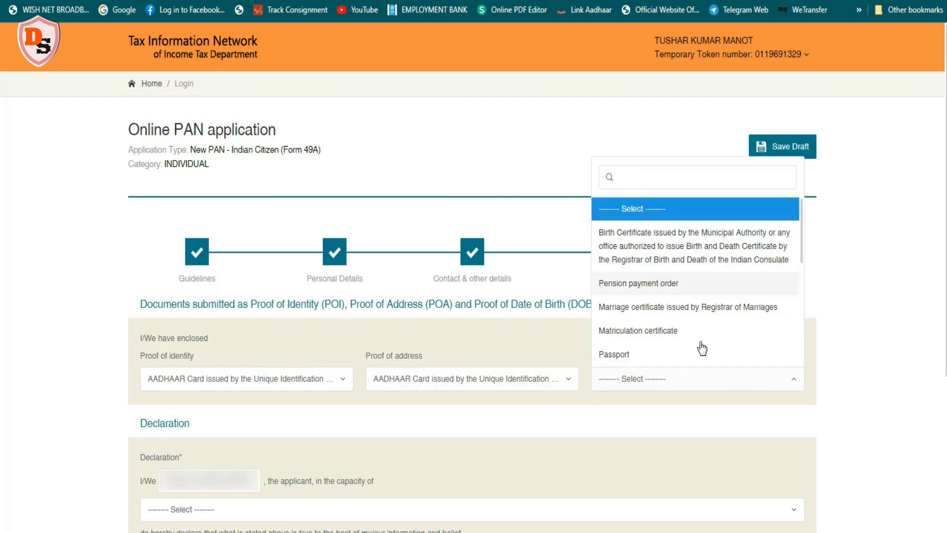
scroll(698, 306, down, 3)
scroll(699, 306, down, 3)
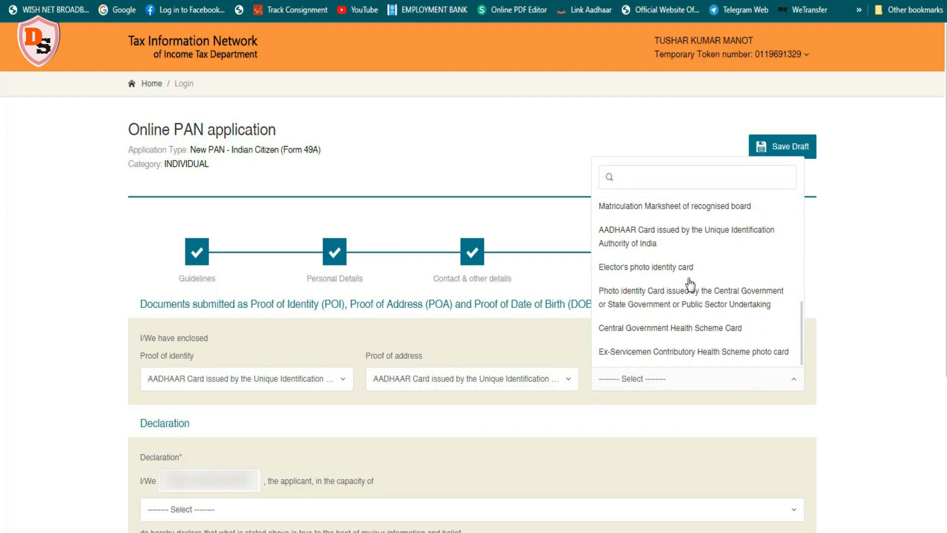
click(681, 242)
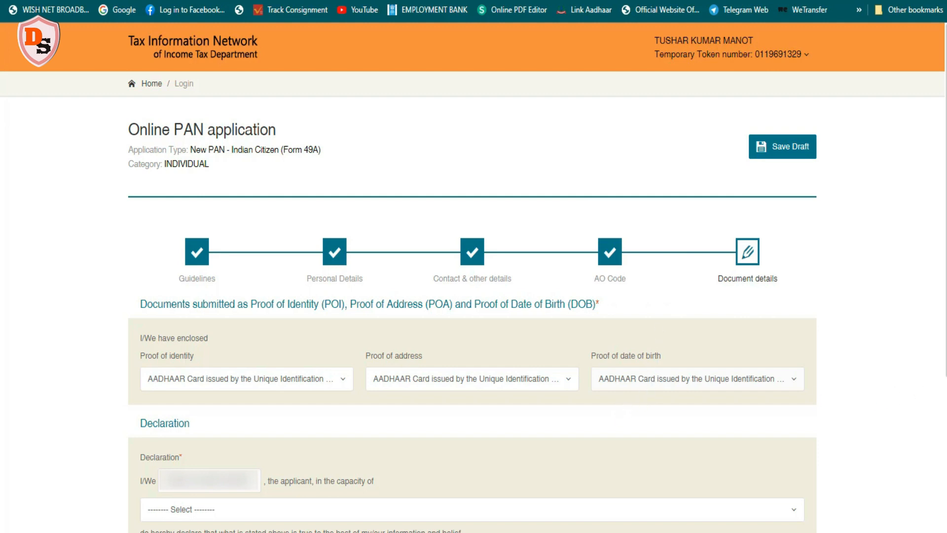
Declare in the capacity of Representative Assessee, enter KOLKATA as the place and submit the application form
scroll(899, 480, down, 3)
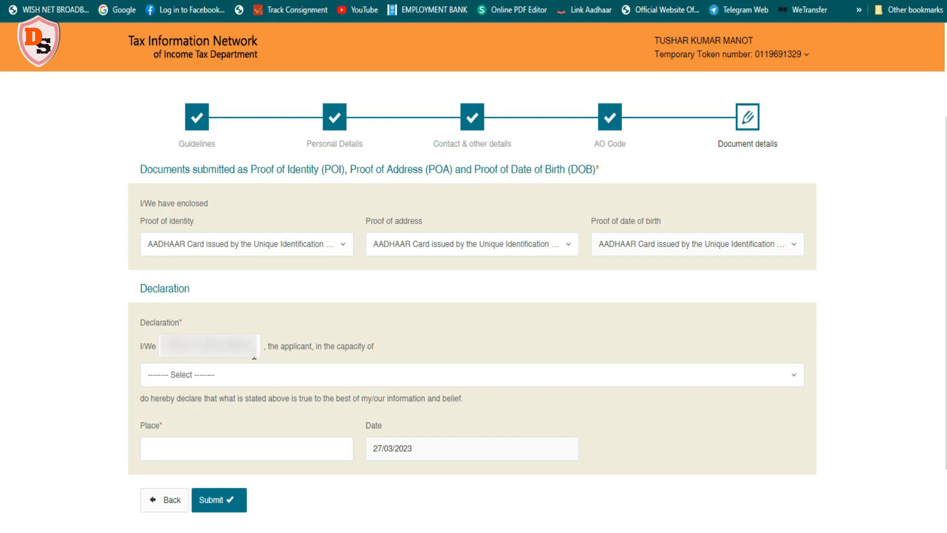
click(207, 384)
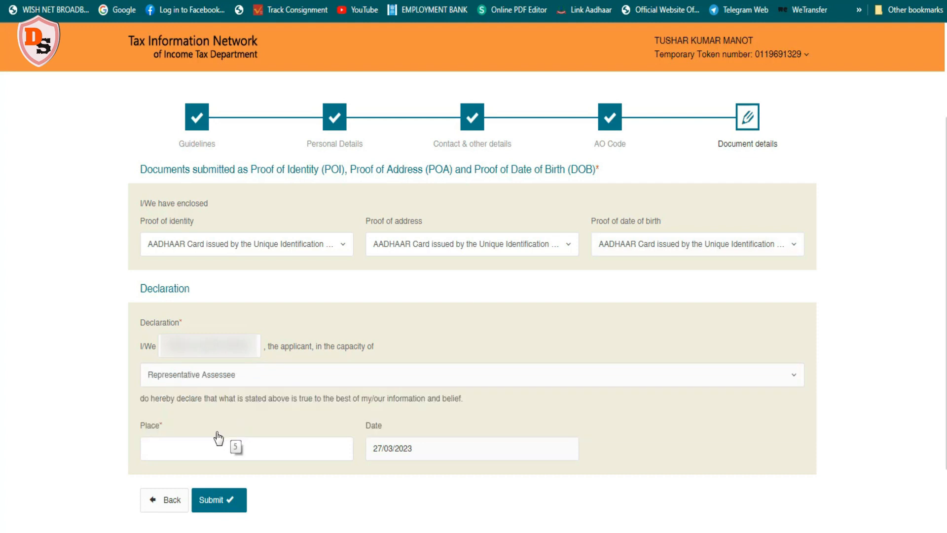
click(173, 451)
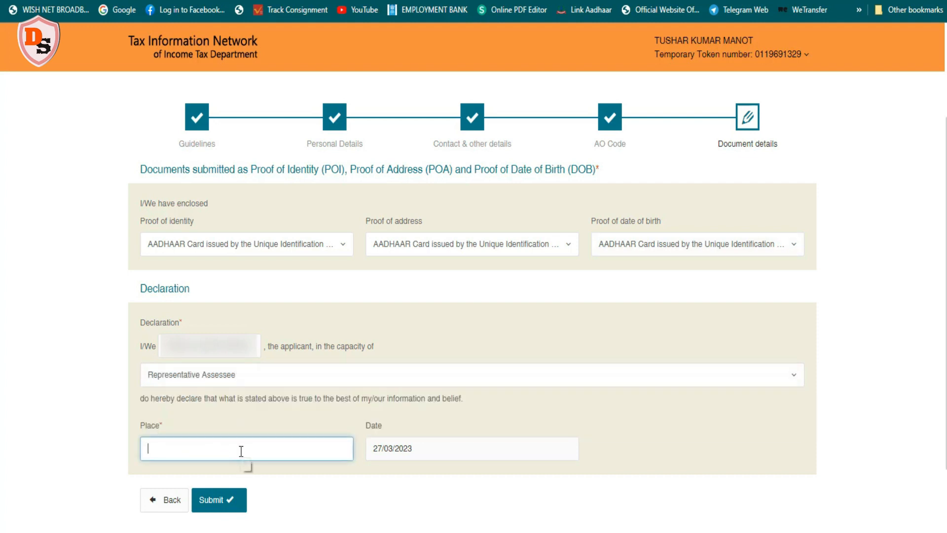
text(KOLKATA)
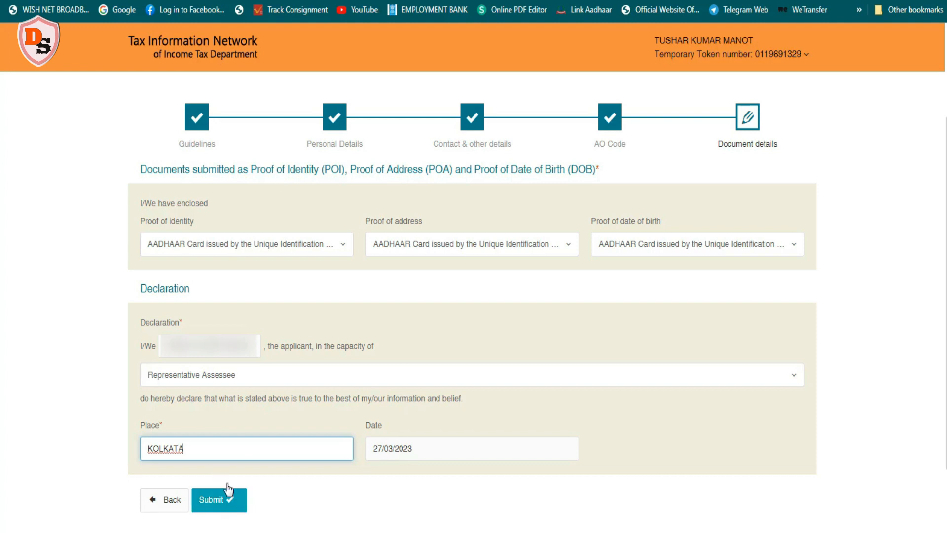
click(212, 499)
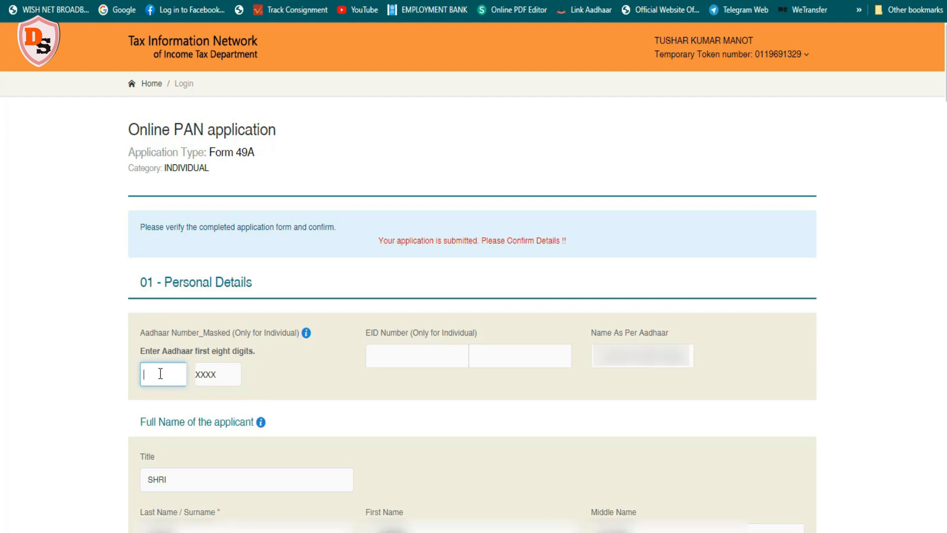
Enter the first eight Aadhaar digits, review the completed application and proceed to payment
text(********)
scroll(247, 350, down, 10)
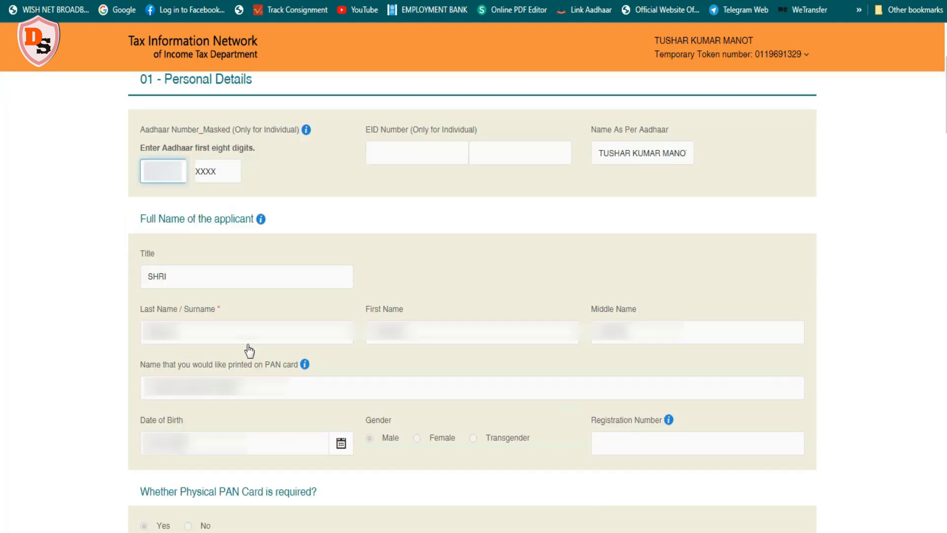
scroll(472, 301, down, 10)
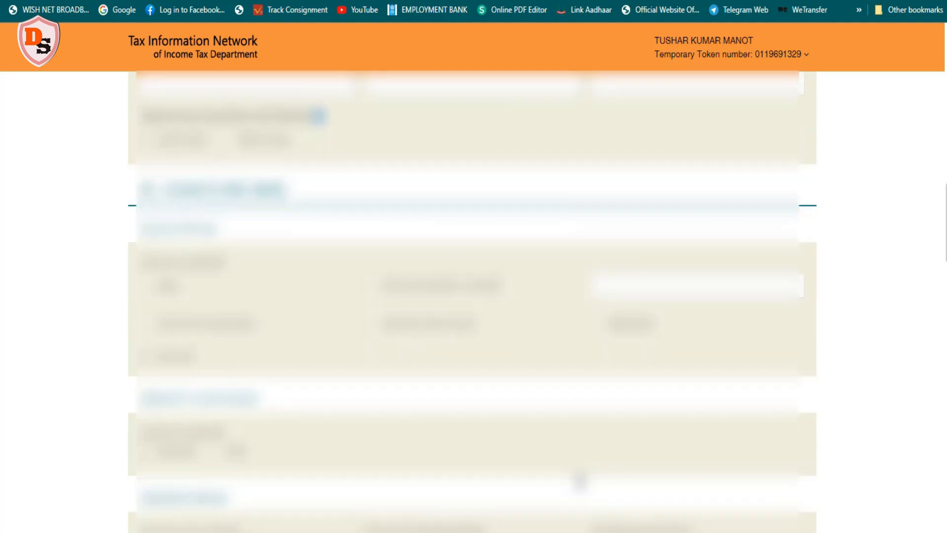
scroll(576, 479, down, 10)
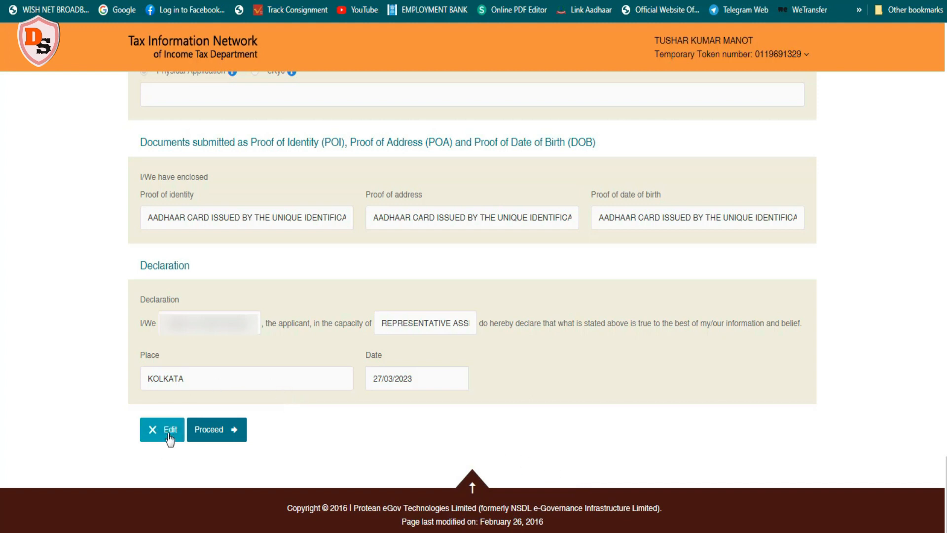
click(209, 433)
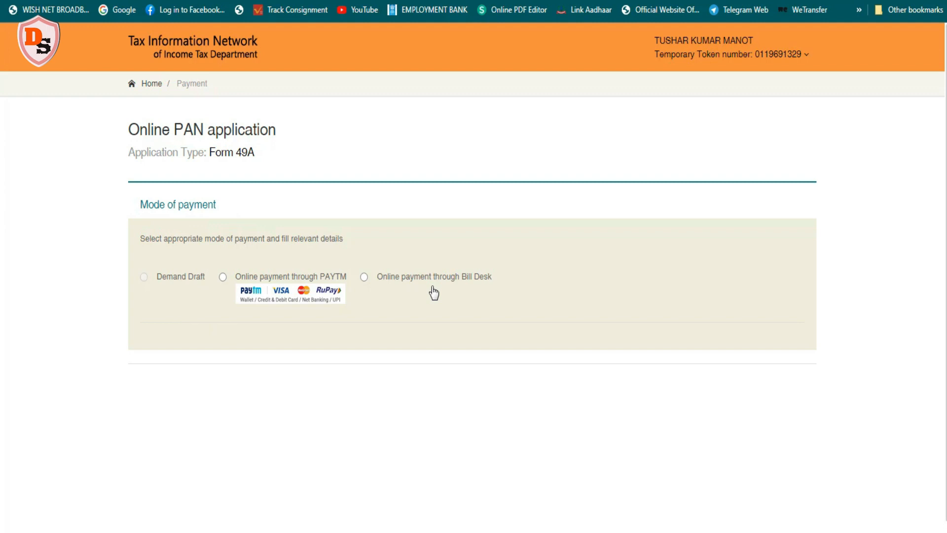
Choose online payment through Bill Desk, agree to the terms of service and proceed to payment
click(365, 277)
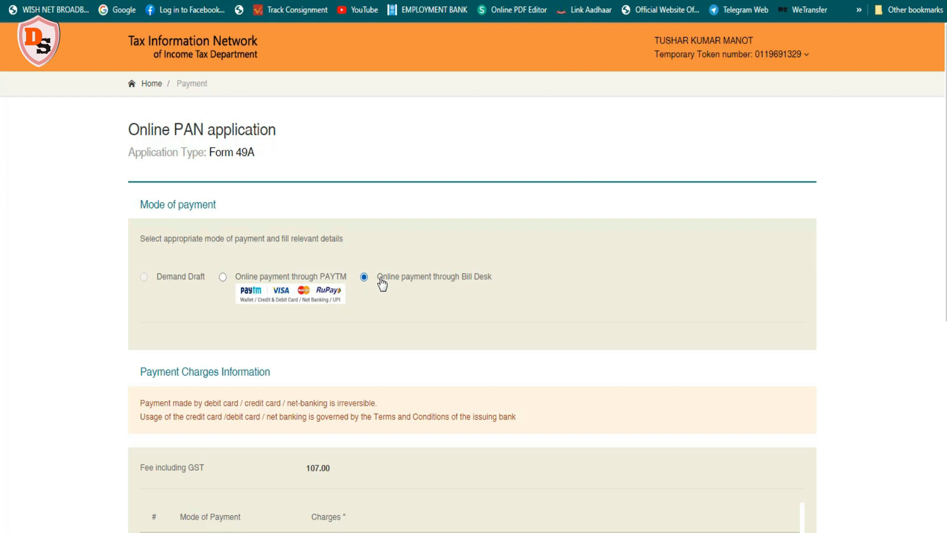
scroll(382, 283, down, 5)
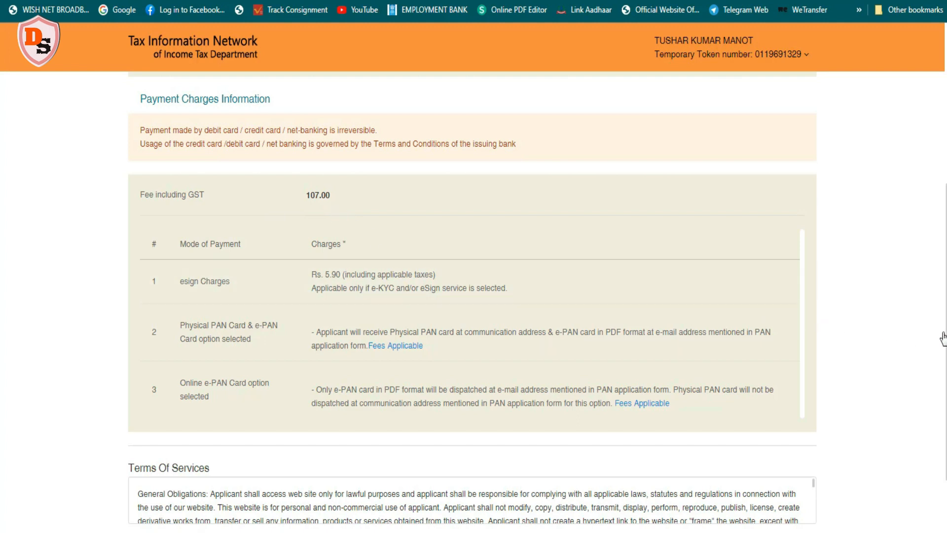
scroll(446, 517, down, 2)
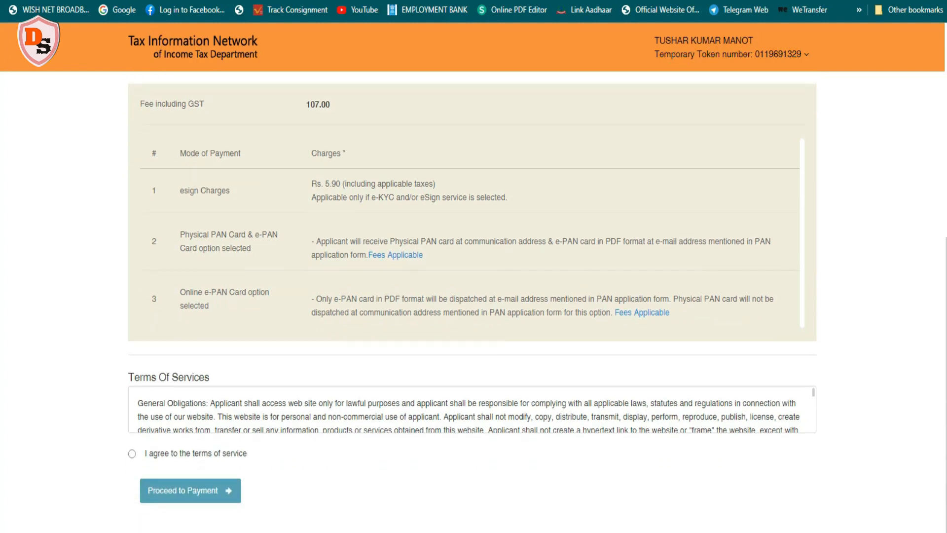
click(132, 454)
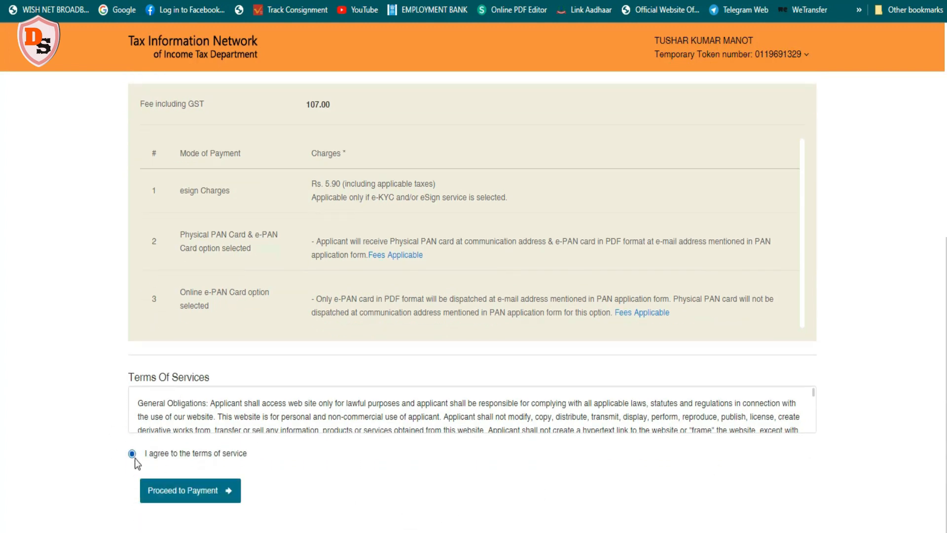
click(177, 493)
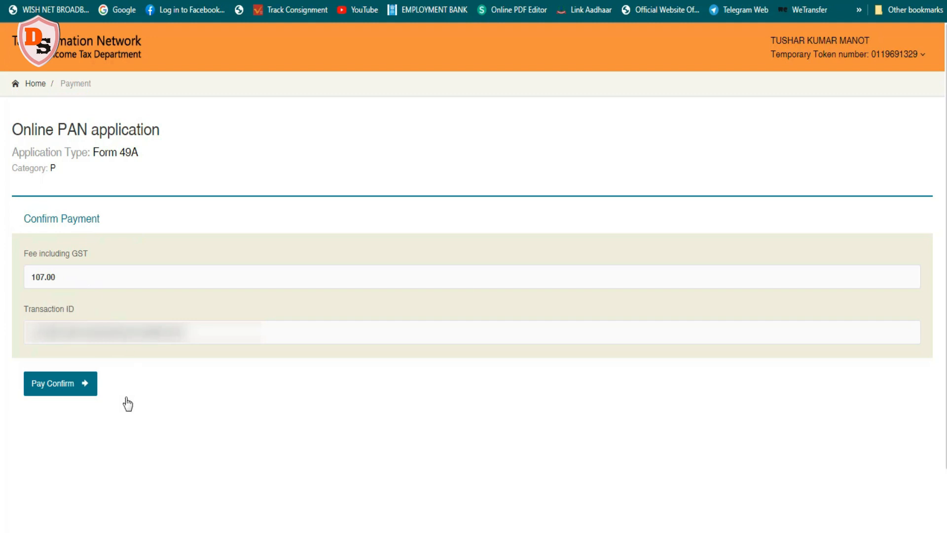
Confirm the payment and choose UPI as the payment method on the BillDesk page
click(51, 389)
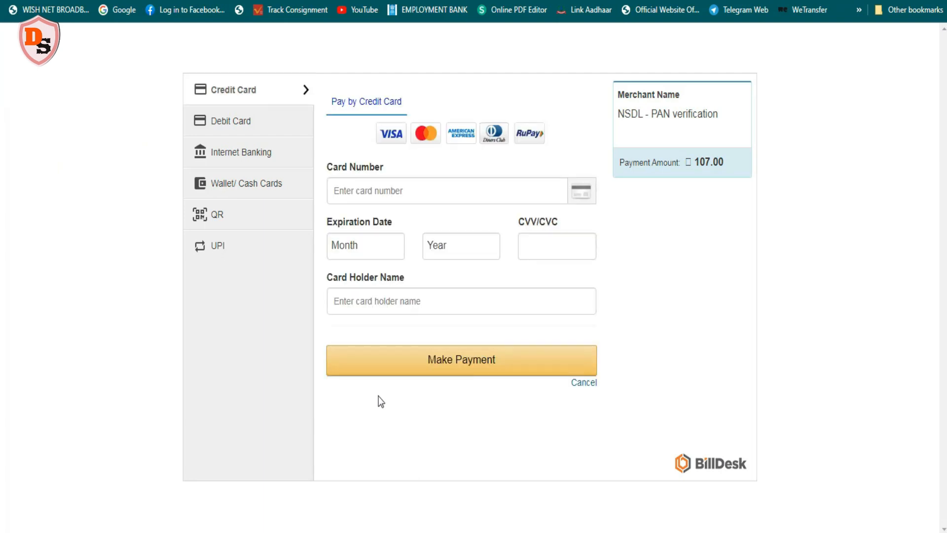
click(235, 248)
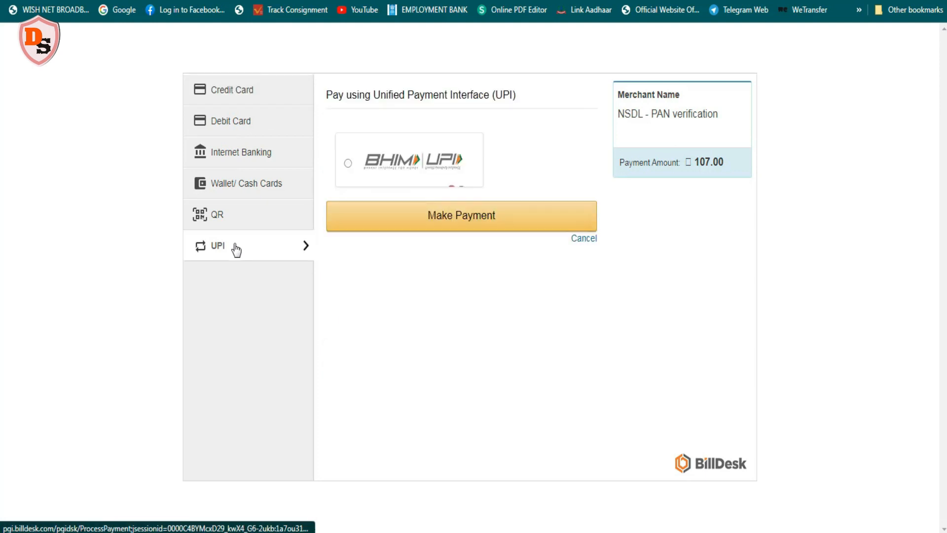
click(450, 218)
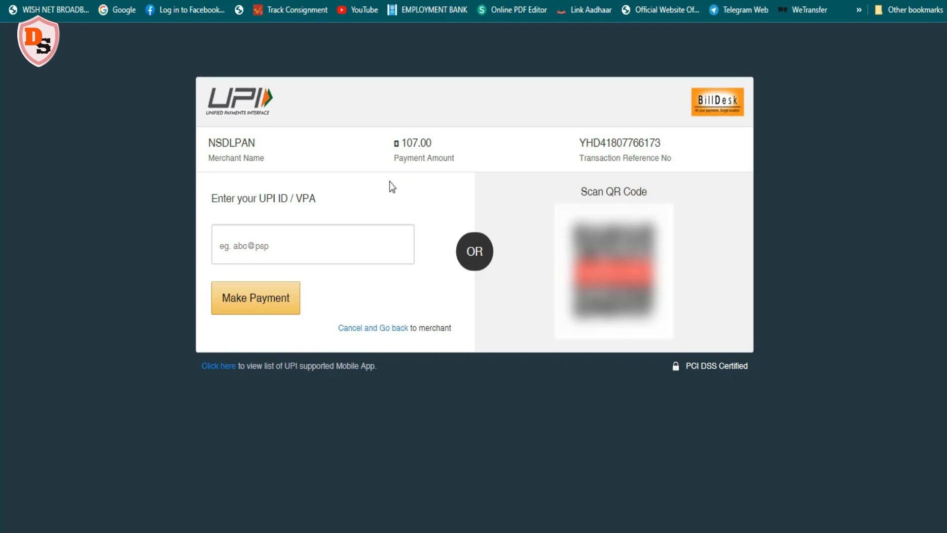
Enter the UPI ID and make the payment
click(226, 247)
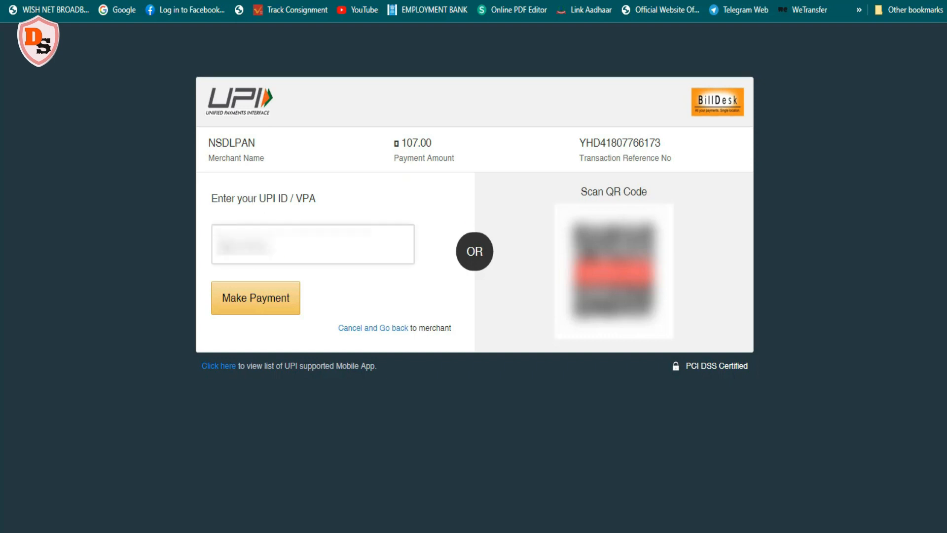
text(......)
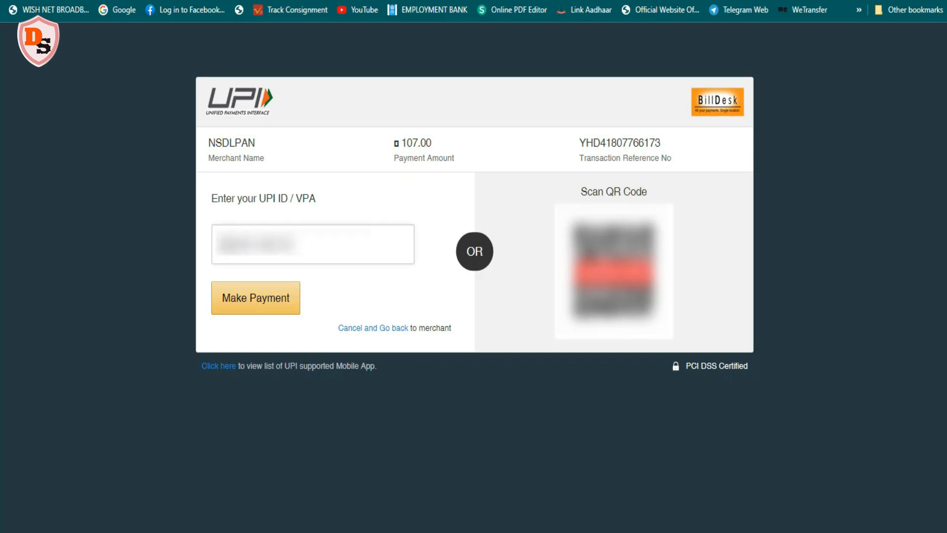
text(...)
click(256, 299)
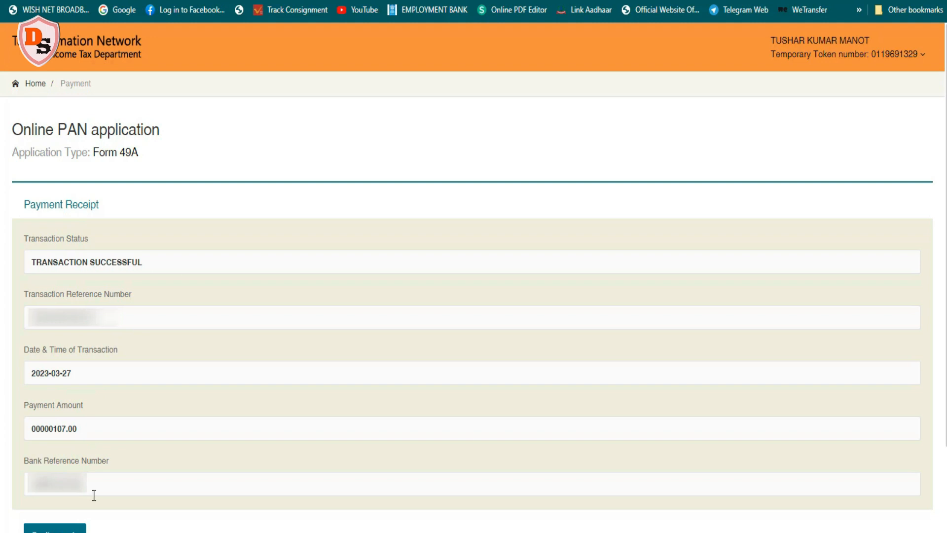
Continue from the payment receipt to the Aadhaar authentication page
scroll(940, 384, down, 1)
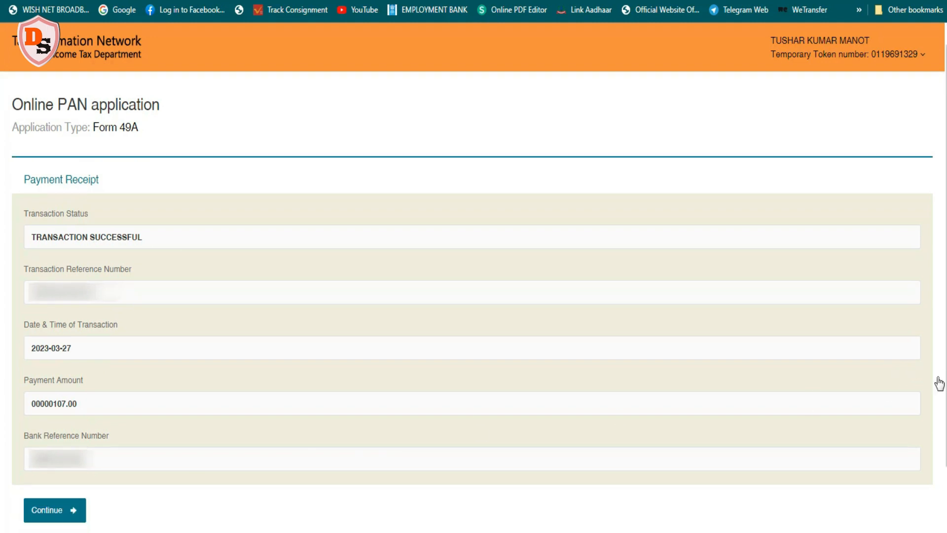
click(40, 510)
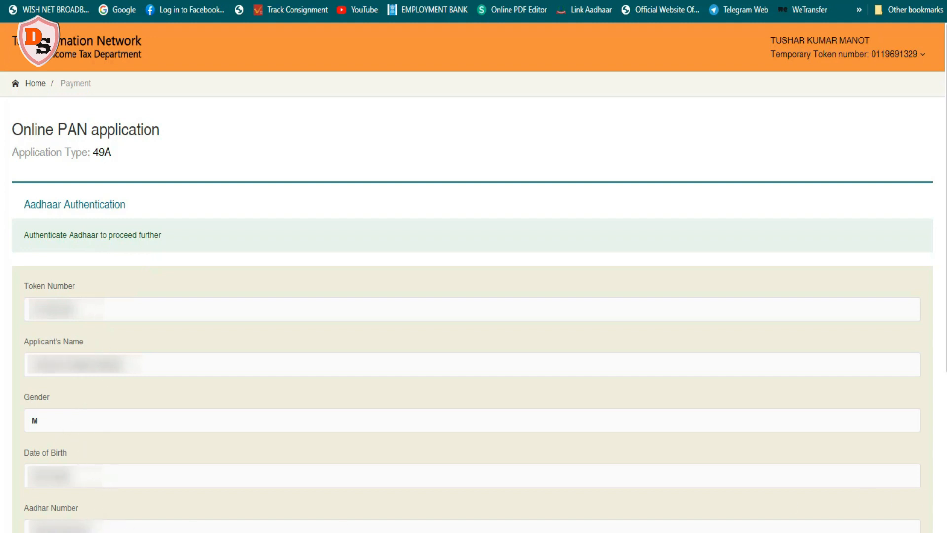
scroll(941, 383, down, 4)
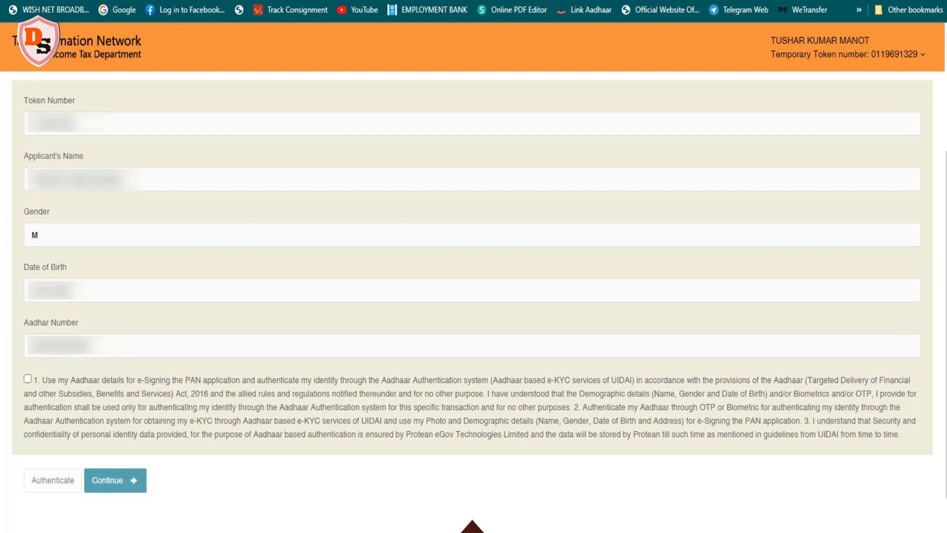
Accept the Aadhaar e-KYC consent declaration and authenticate the application
click(27, 379)
click(46, 481)
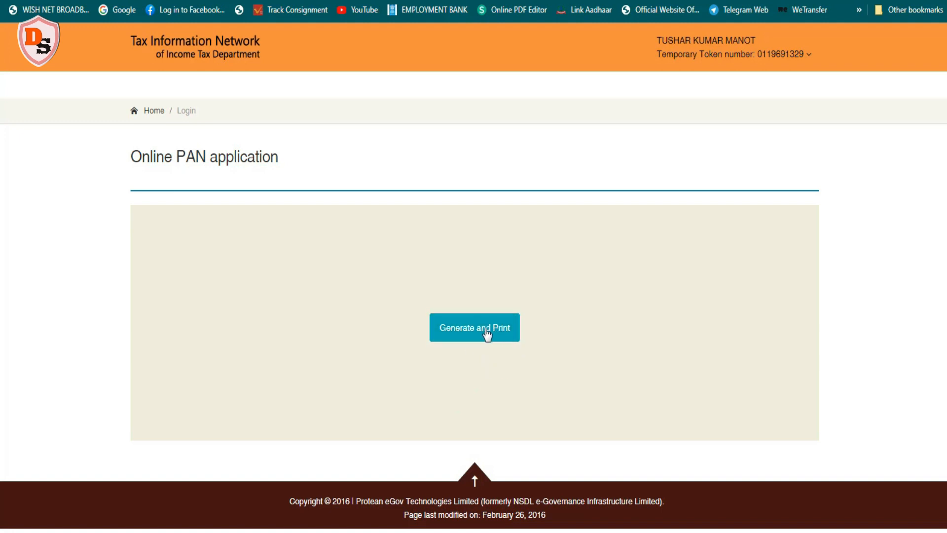
Generate the application acknowledgement and open its PDF by entering the file password (date of birth)
click(486, 331)
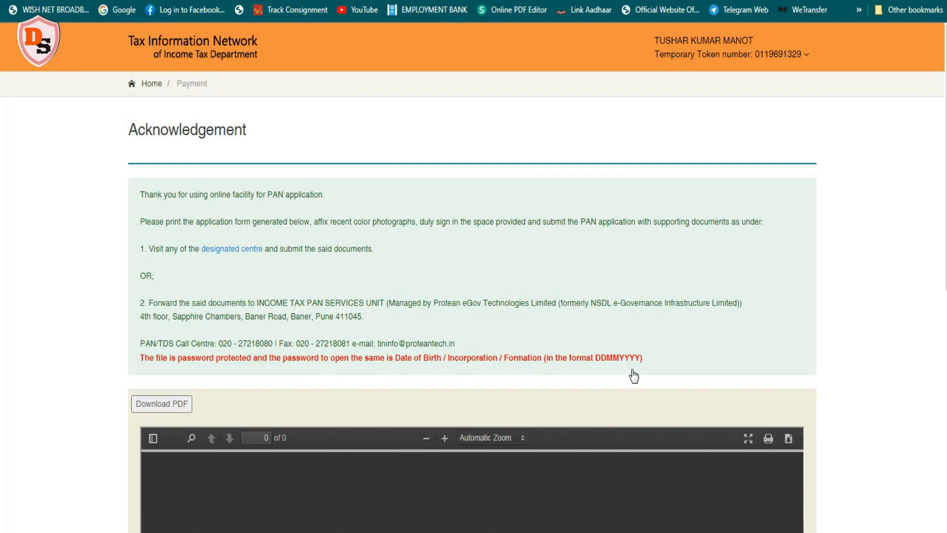
scroll(703, 374, down, 7)
text(••••••••)
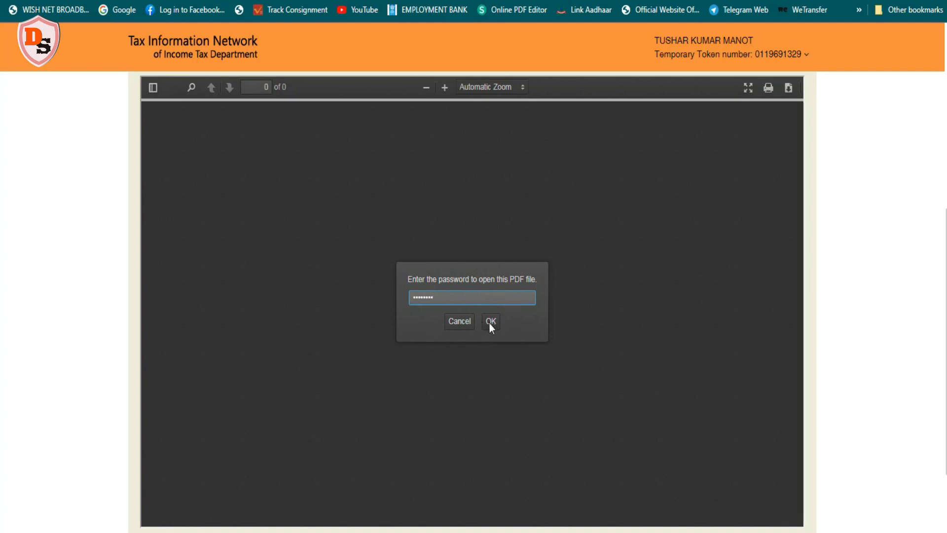
click(490, 321)
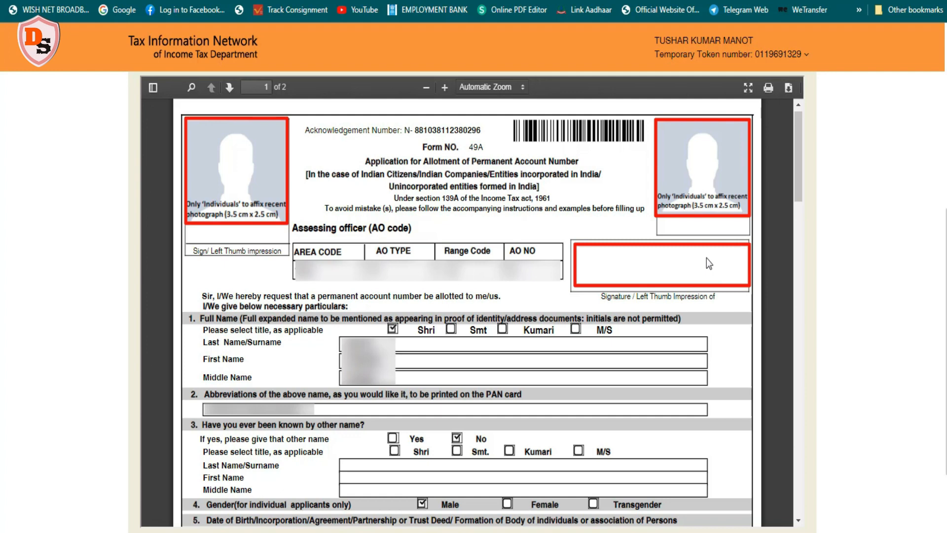
Scroll through both pages of the generated Form 49A acknowledgement PDF to review its details
drag(797, 196, 798, 511)
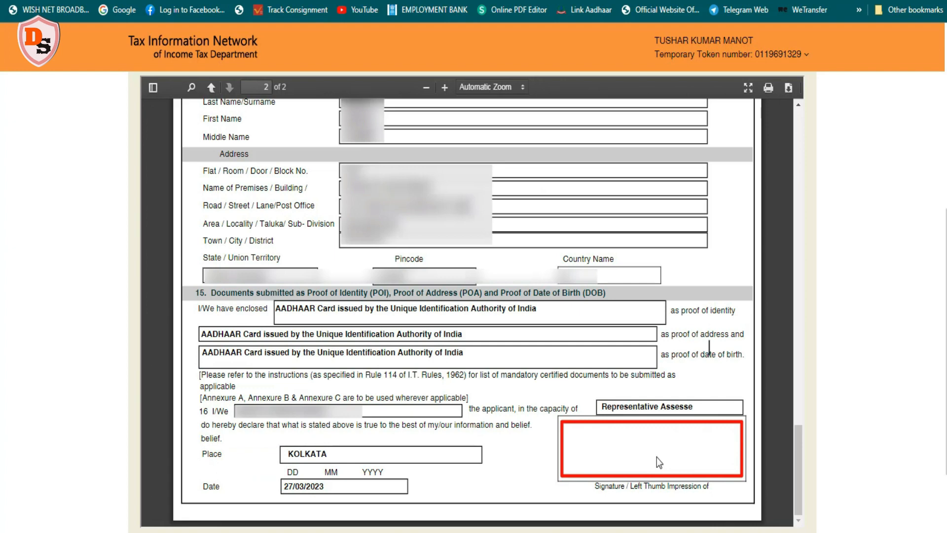
drag(797, 455, 817, 237)
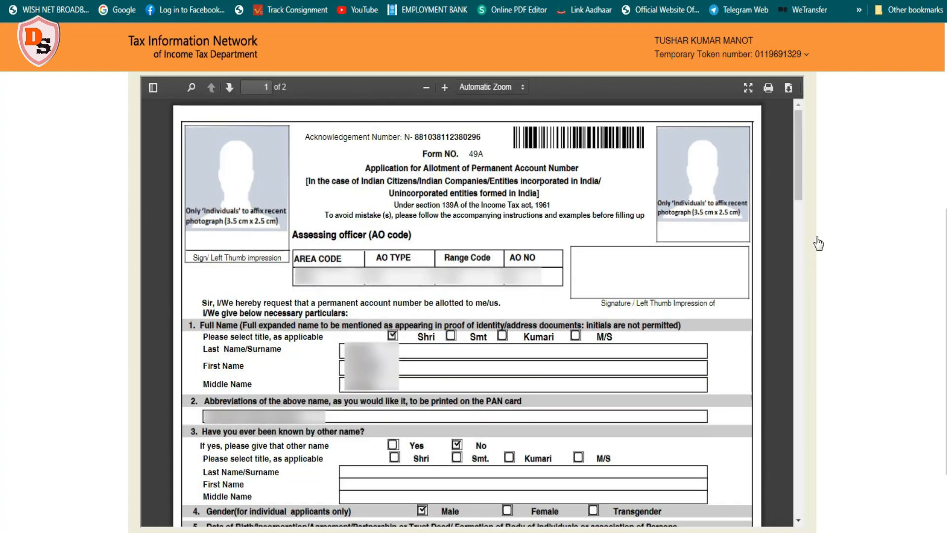
drag(936, 244, 942, 79)
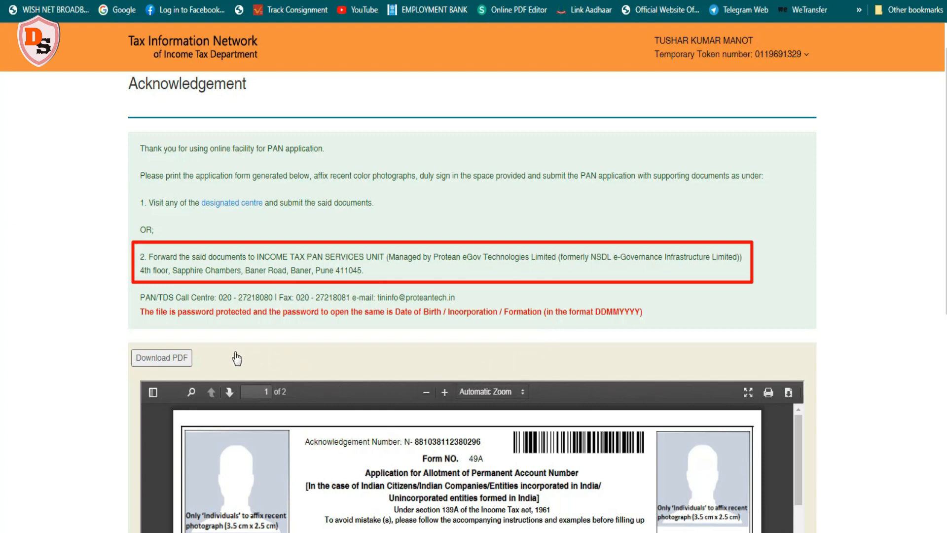
Download the acknowledgement PDF, try printing it, and return to the portal's home page
click(191, 363)
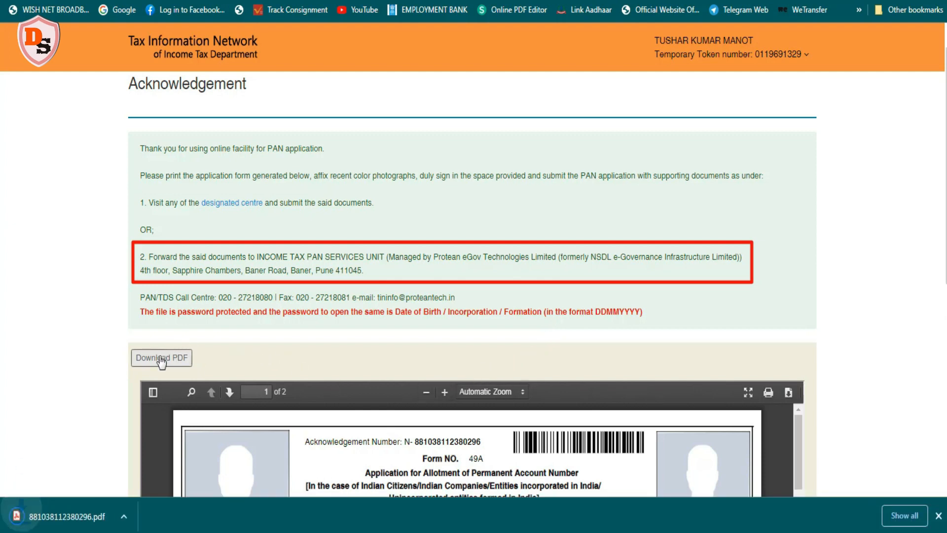
click(768, 392)
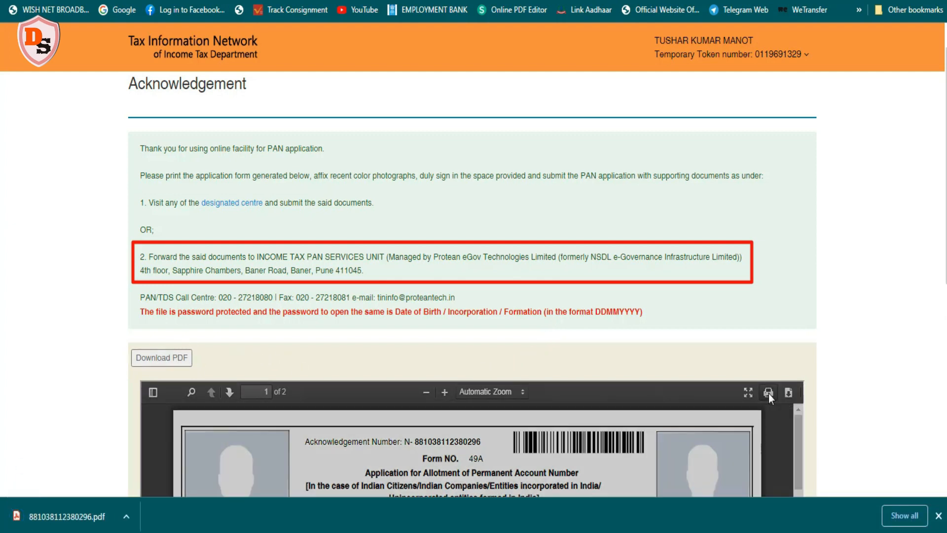
scroll(146, 97, up, 1)
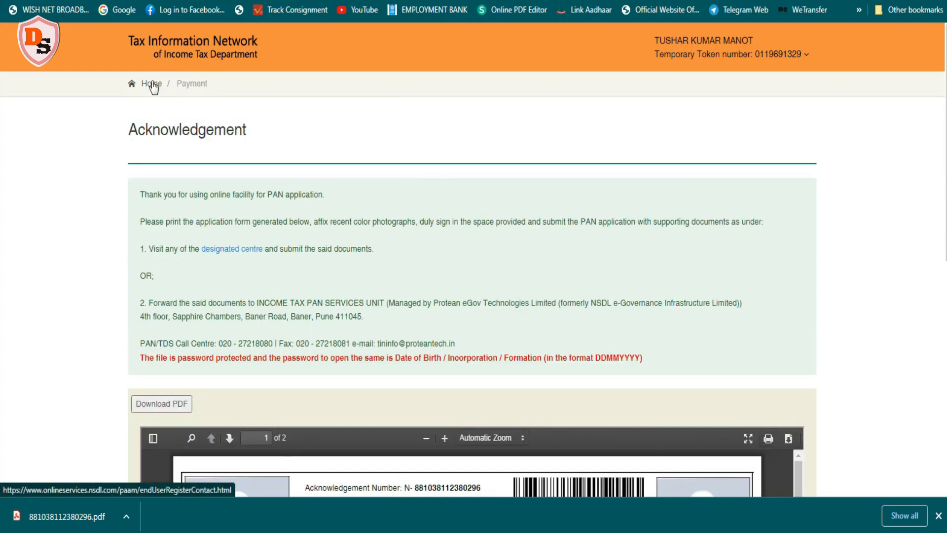
click(151, 84)
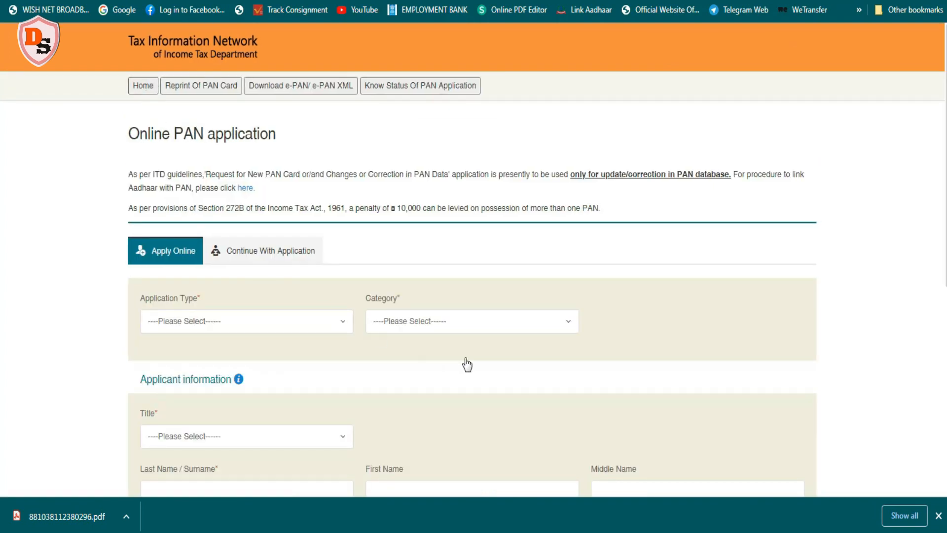